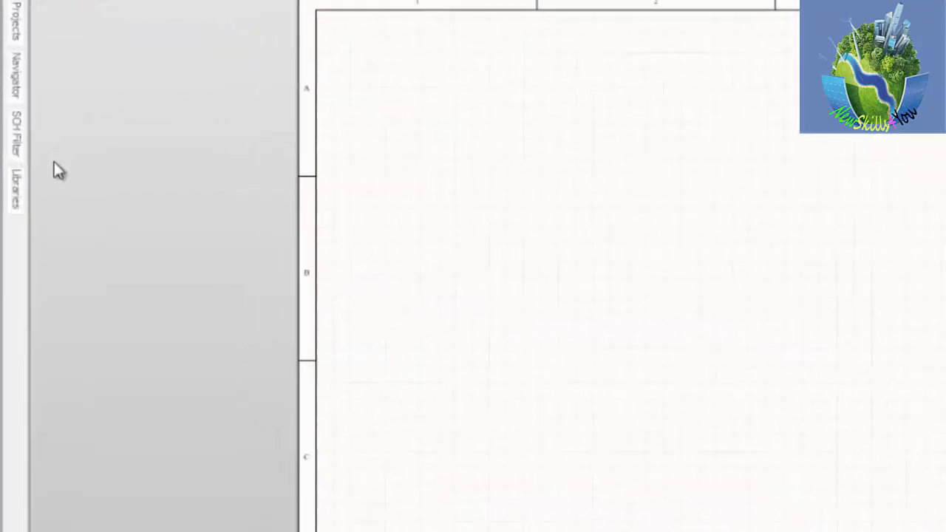
Step: Move the Libraries panel from the left edge of the workspace to the right edge as an auto-hiding panel
{"action": "left_click", "coordinate": [33, 222]}
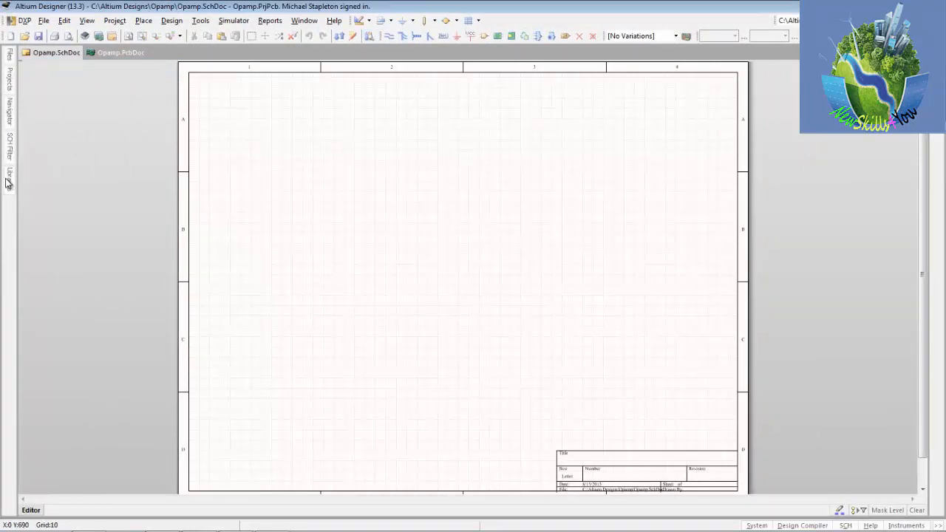
{"action": "mouse_move", "coordinate": [9, 178]}
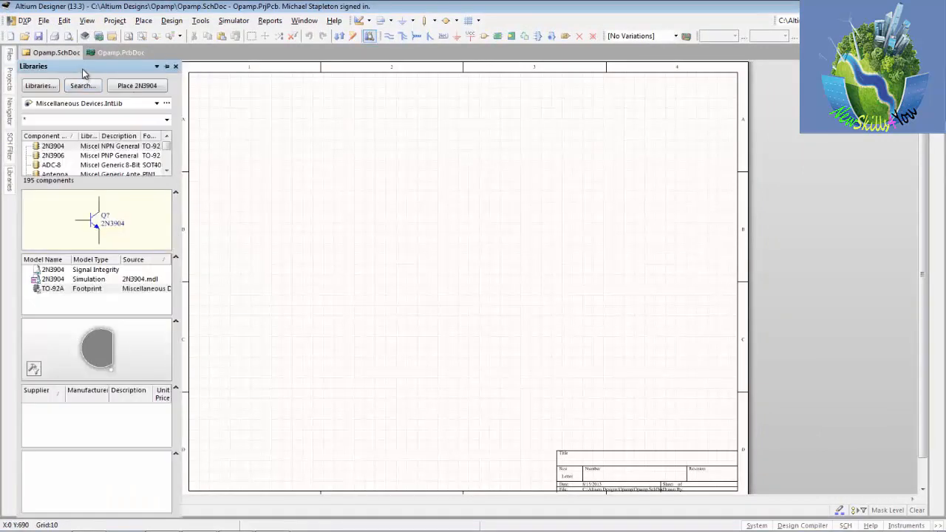
{"action": "left_click_drag", "start_coordinate": [83, 70], "coordinate": [937, 140]}
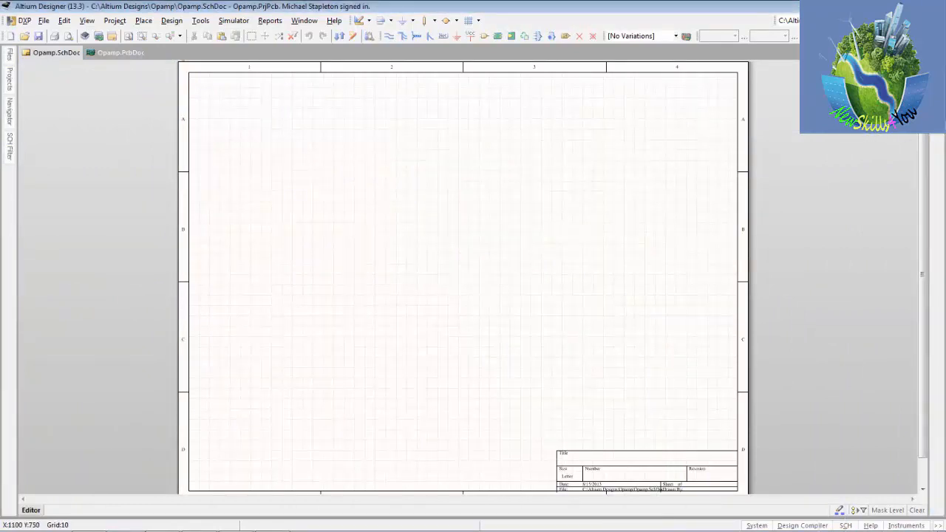
{"action": "mouse_move", "coordinate": [938, 74]}
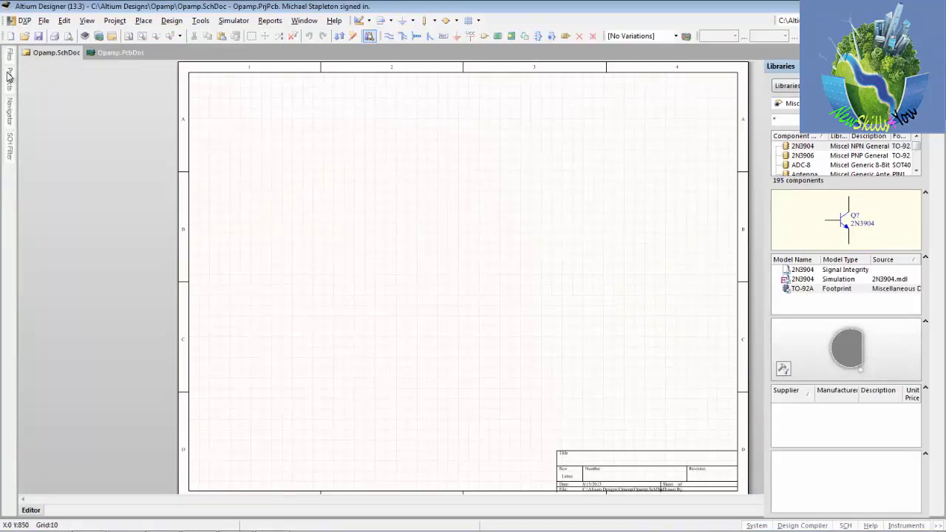
Step: Pin the Libraries panel open beside the schematic sheet and return it to auto-hide
{"action": "left_click", "coordinate": [10, 107]}
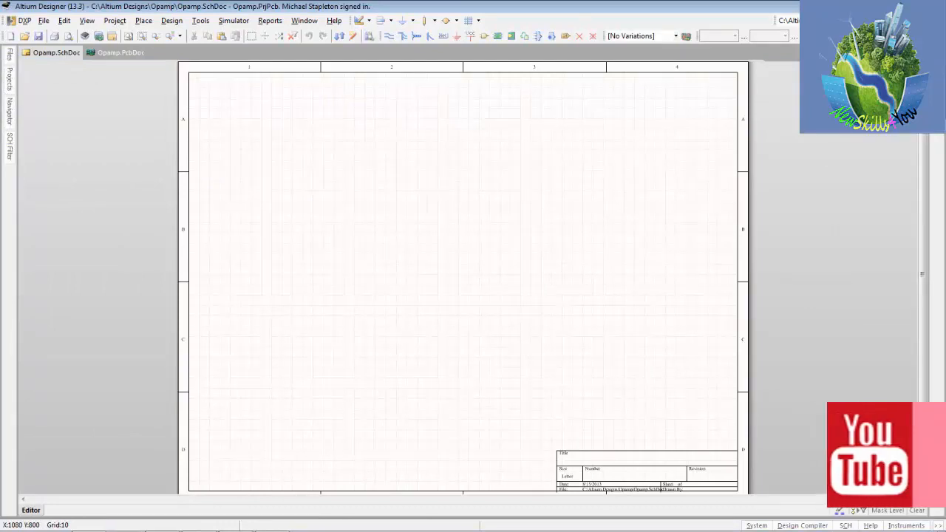
{"action": "left_click", "coordinate": [938, 96]}
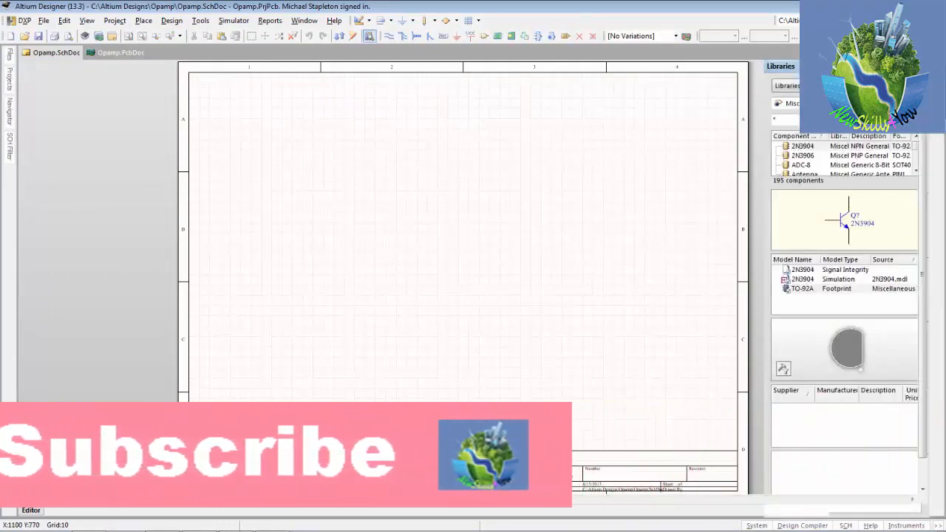
{"action": "left_click", "coordinate": [914, 67]}
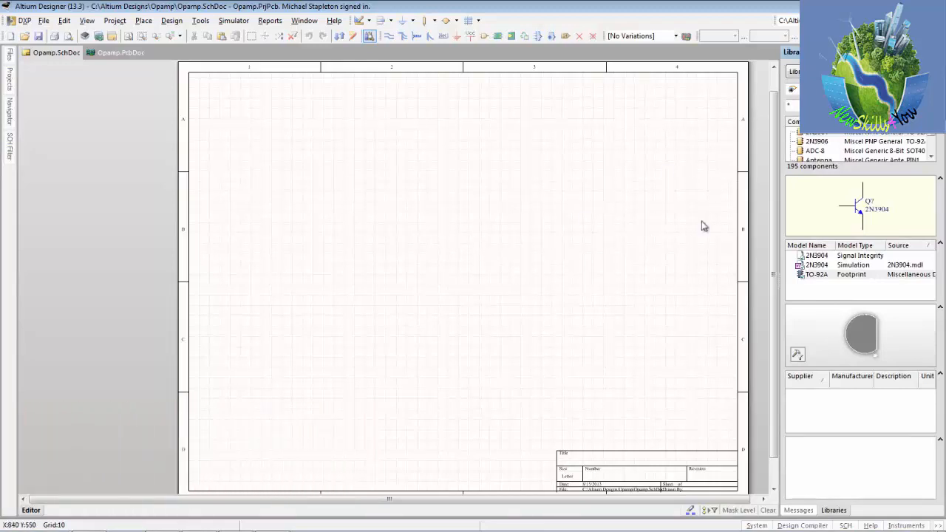
{"action": "right_click_drag", "start_coordinate": [510, 186], "coordinate": [482, 181]}
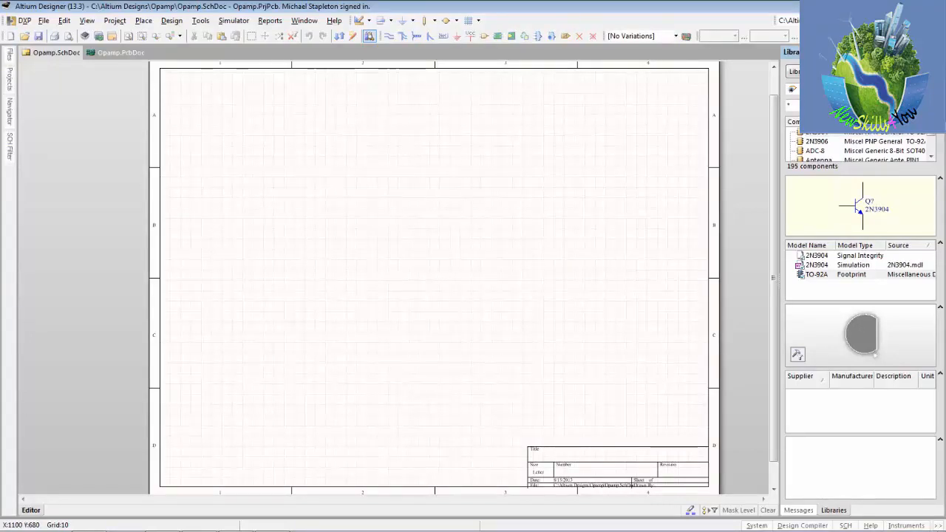
{"action": "left_click", "coordinate": [928, 53]}
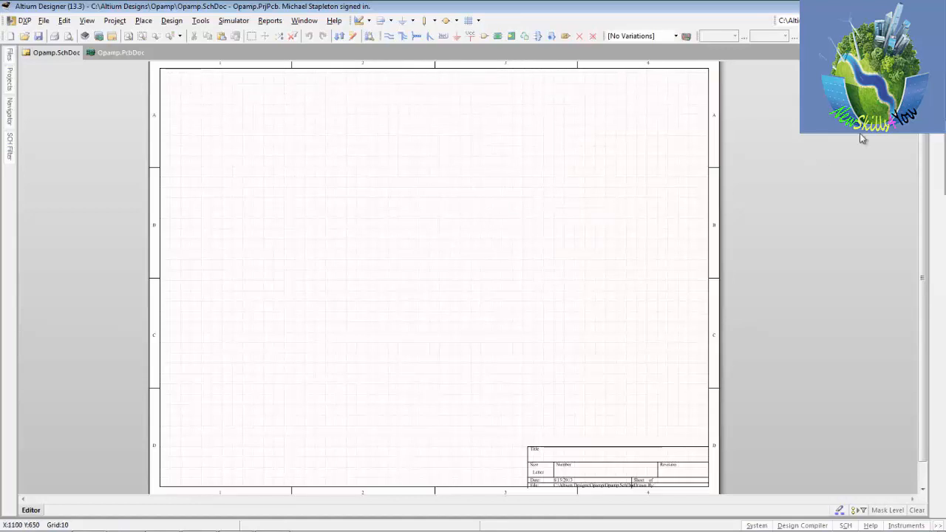
Step: Browse the Miscellaneous Connectors and FPGA 32-Bit Processors.IntLib libraries and return to Miscellaneous Devices.IntLib
{"action": "mouse_move", "coordinate": [937, 70]}
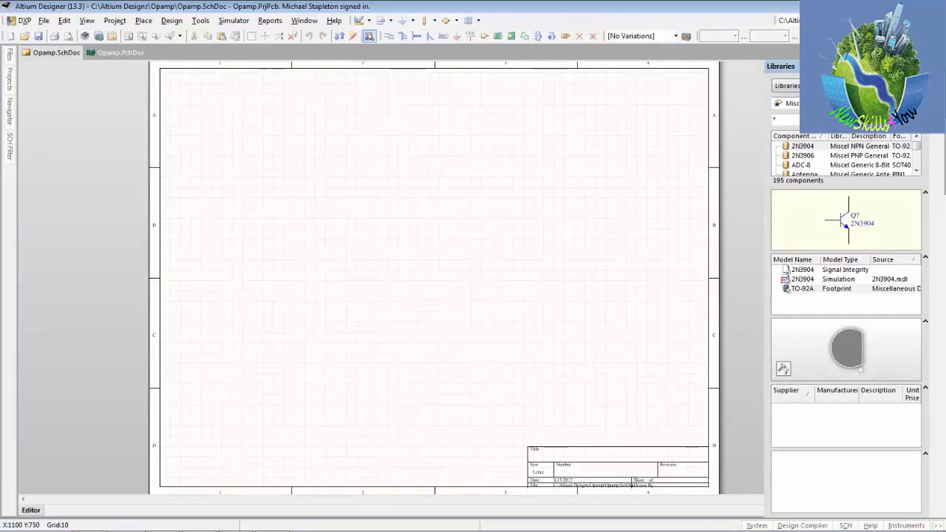
{"action": "left_click", "coordinate": [786, 103]}
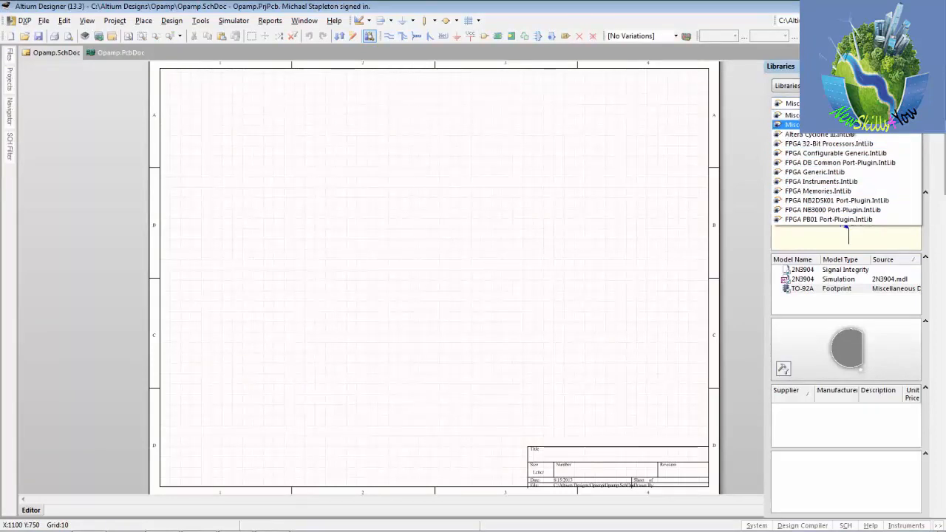
{"action": "left_click", "coordinate": [849, 124]}
{"action": "left_click", "coordinate": [850, 103]}
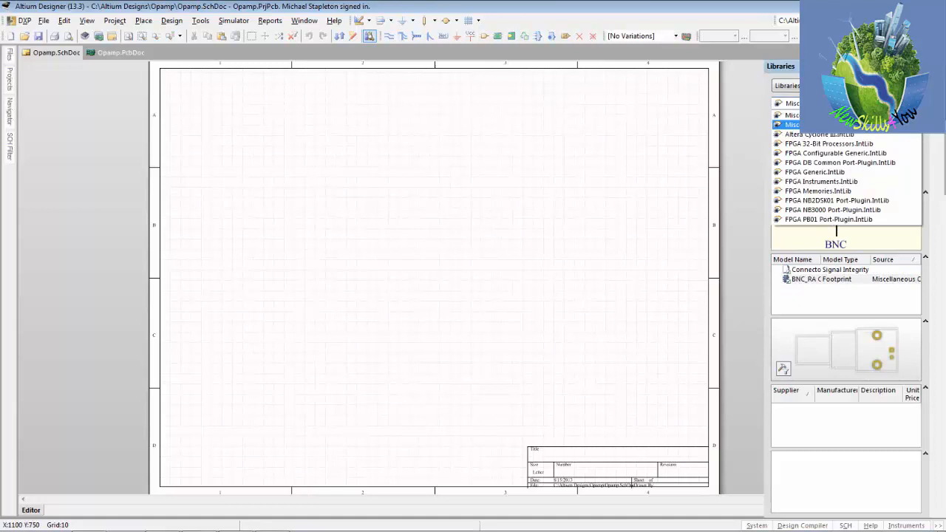
{"action": "left_click", "coordinate": [835, 146]}
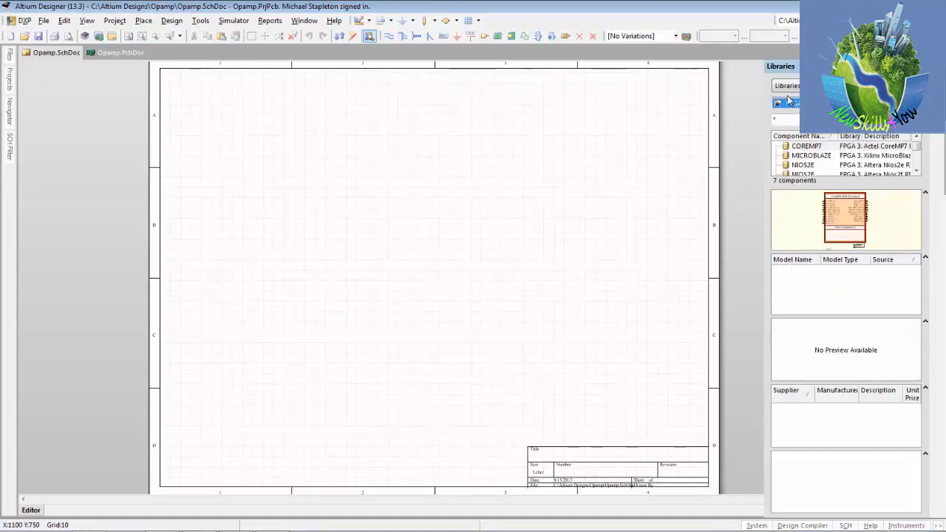
{"action": "left_click", "coordinate": [850, 103]}
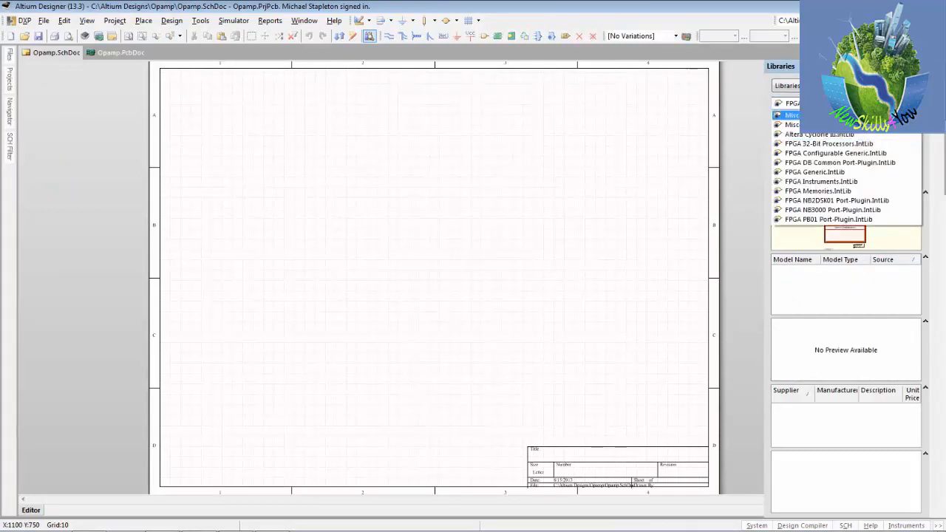
{"action": "left_click", "coordinate": [847, 115]}
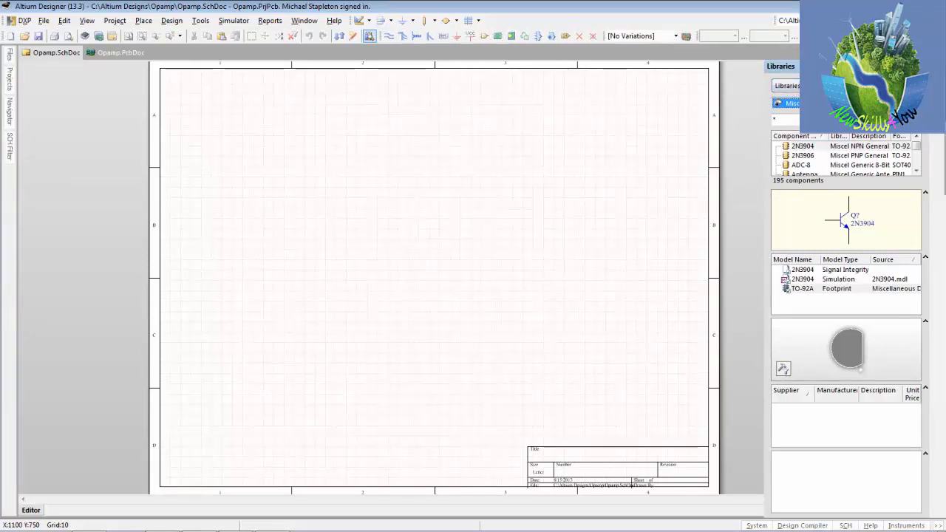
Step: Move the Libraries panel back to the left edge, between Projects and Navigator, and display it
{"action": "left_click_drag", "start_coordinate": [784, 66], "coordinate": [15, 99]}
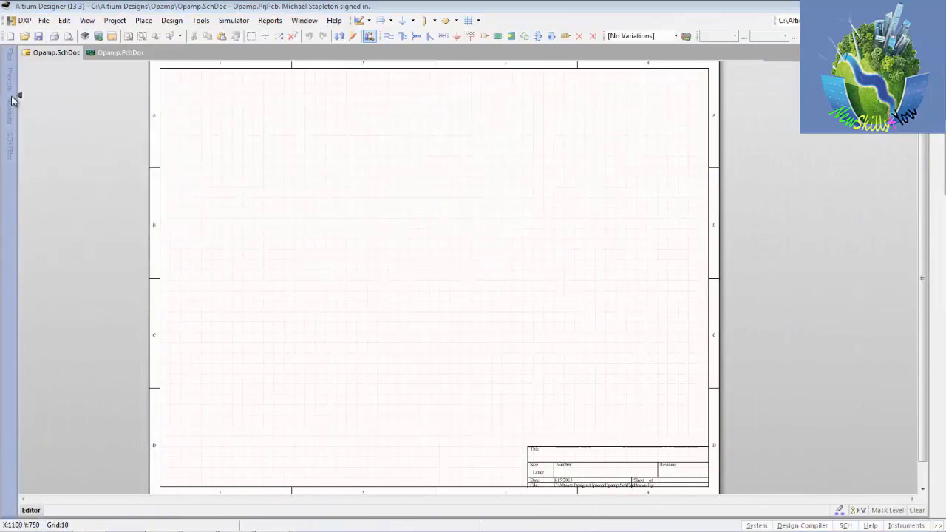
{"action": "left_click", "coordinate": [9, 110]}
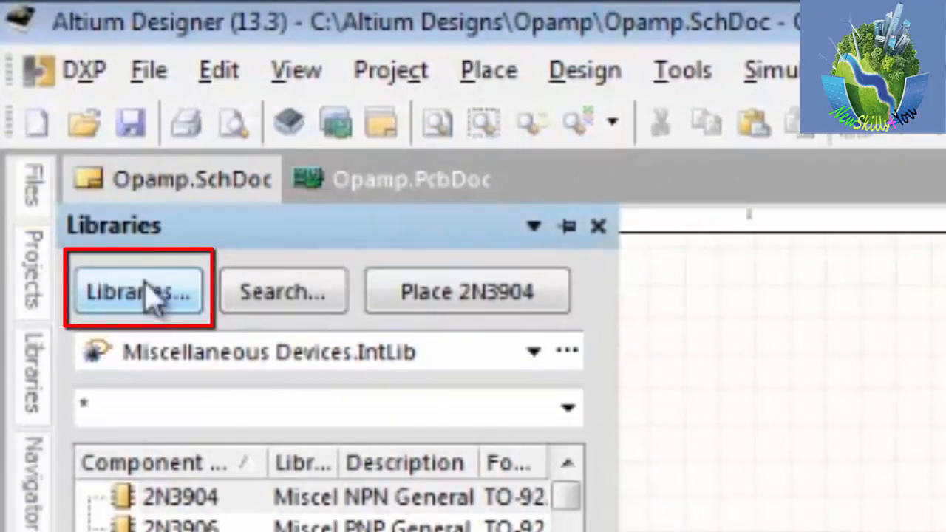
Step: Open the Available Libraries settings and review the project, installed and search path libraries
{"action": "left_click", "coordinate": [144, 295]}
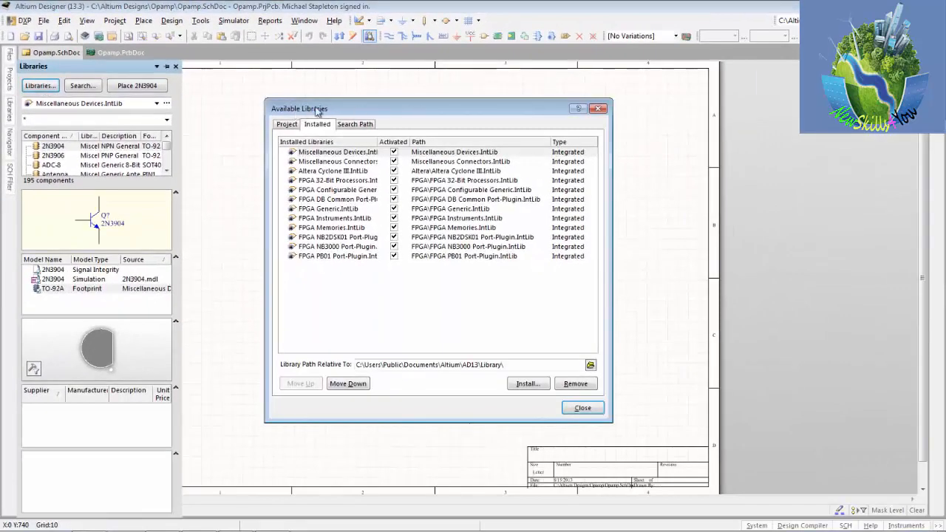
{"action": "left_click", "coordinate": [286, 124]}
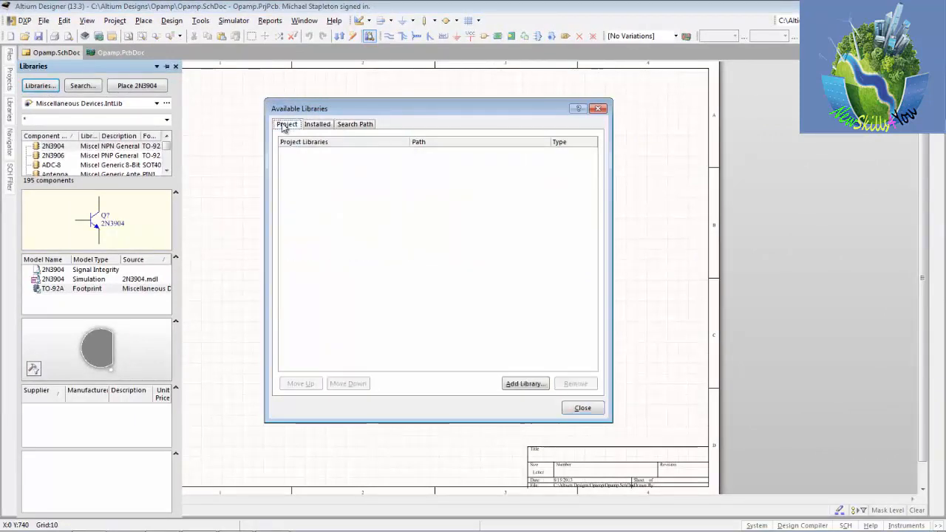
{"action": "left_click", "coordinate": [311, 125]}
{"action": "left_click", "coordinate": [363, 125]}
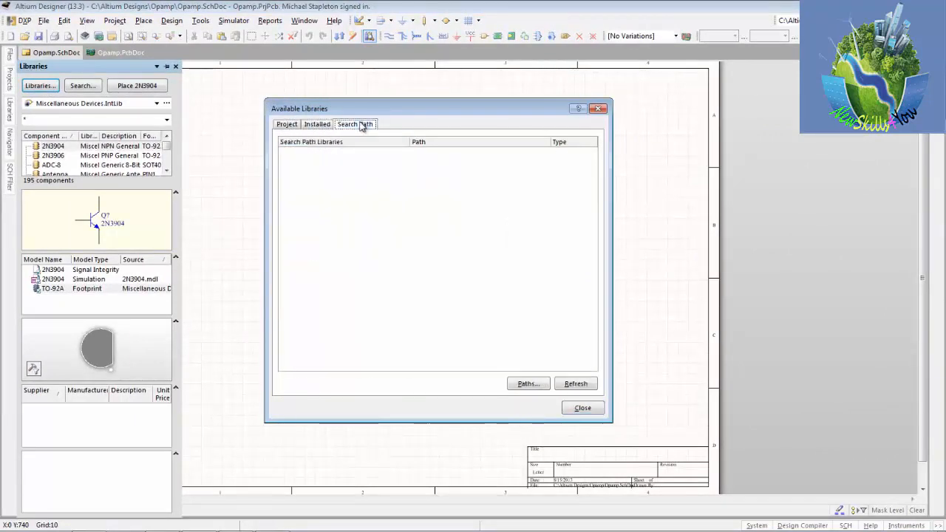
Step: Remove Altera Cyclone III.IntLib from the installed libraries
{"action": "left_click", "coordinate": [316, 125]}
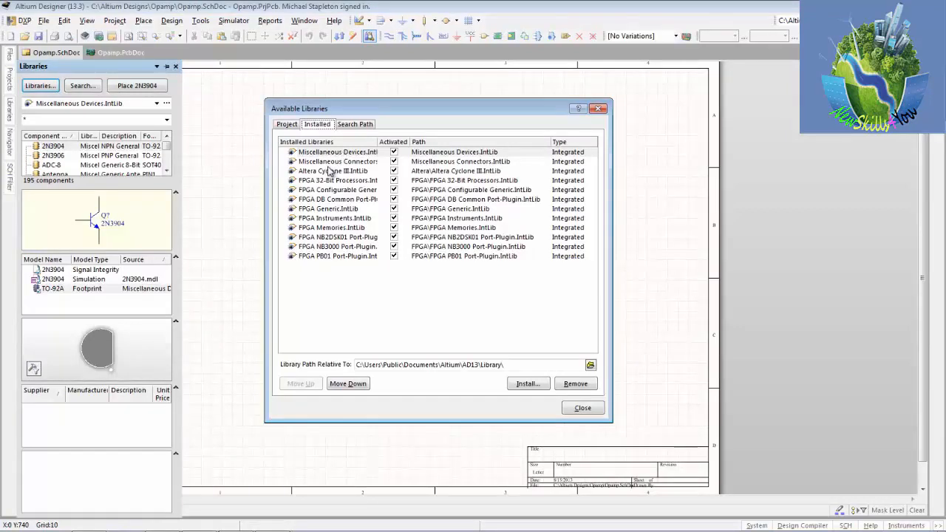
{"action": "left_click", "coordinate": [334, 162]}
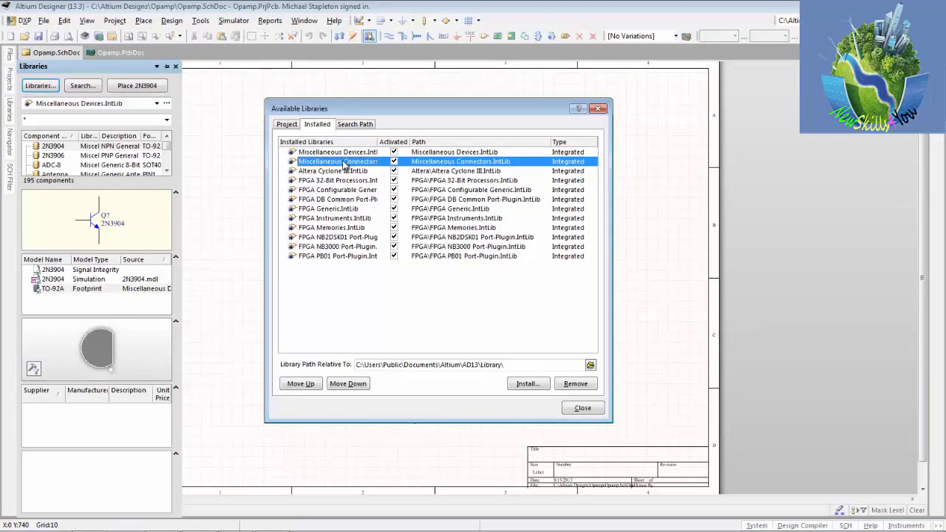
{"action": "left_click", "coordinate": [340, 172]}
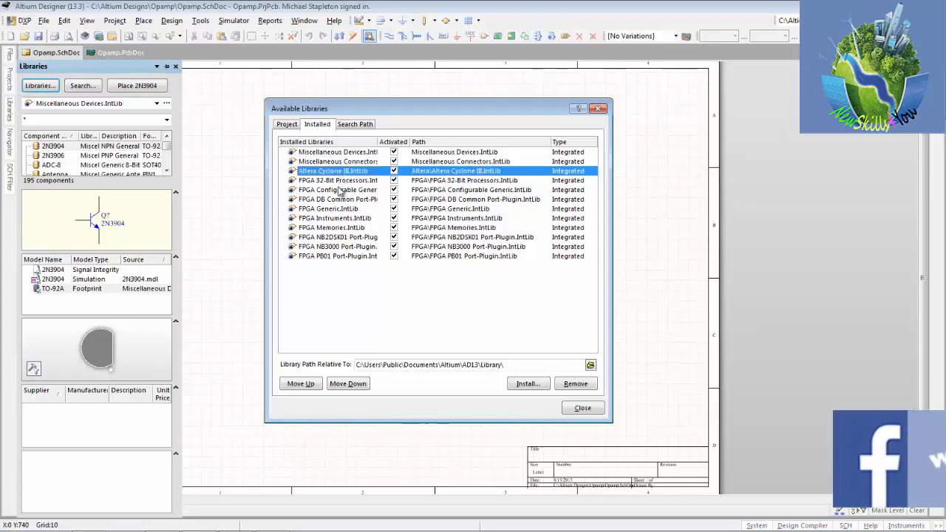
{"action": "left_click", "coordinate": [340, 180]}
{"action": "left_click", "coordinate": [323, 174]}
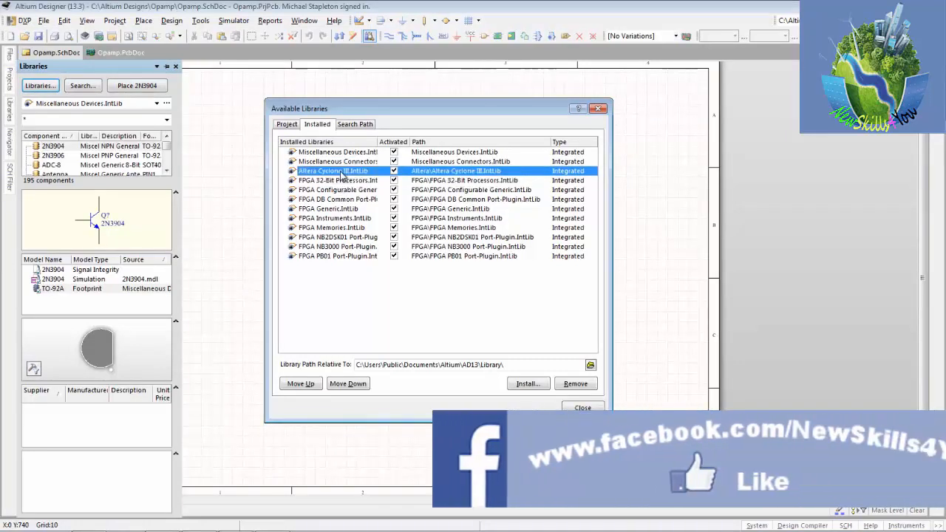
{"action": "left_click", "coordinate": [576, 385]}
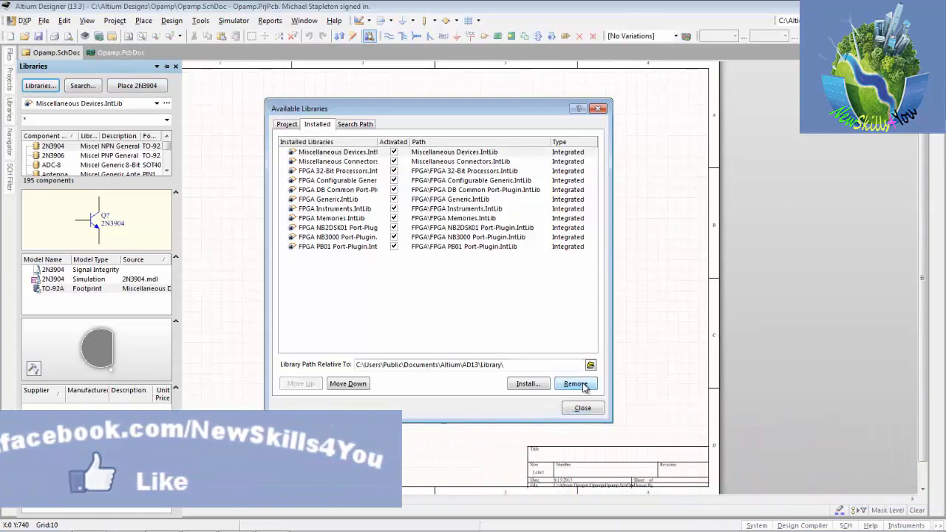
Step: Remove all FPGA libraries, from FPGA 32-Bit Processors.IntLib to FPGA PB01 Port-Plugin.IntLib, from the installed libraries and close the dialog
{"action": "left_click", "coordinate": [320, 171]}
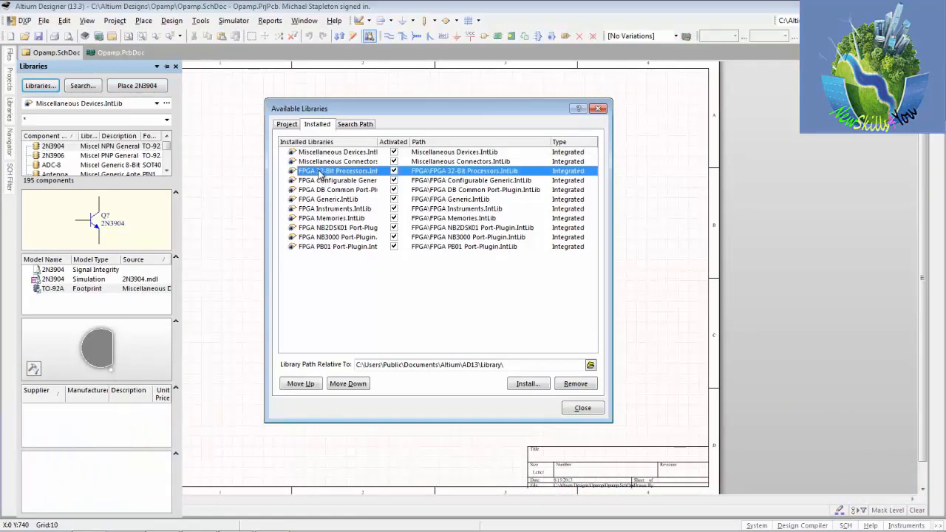
{"action": "left_click", "coordinate": [325, 249], "text": "shift"}
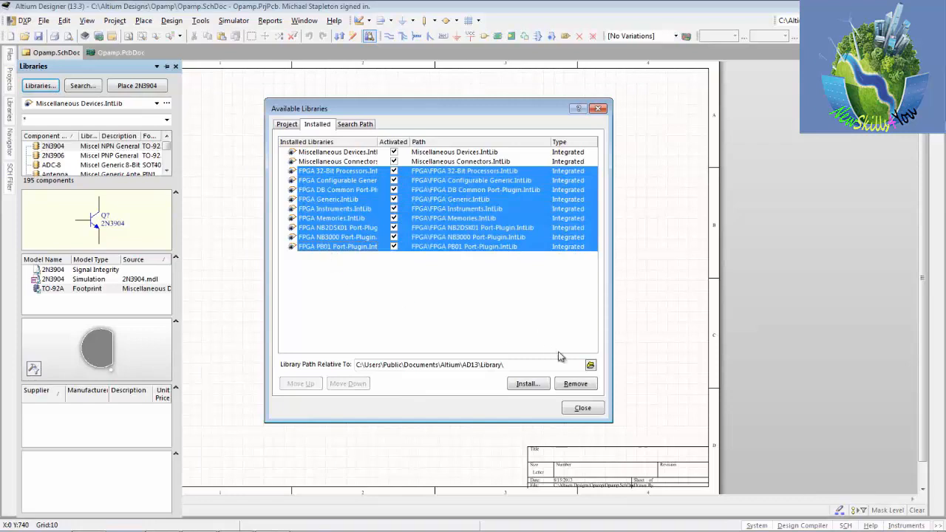
{"action": "left_click", "coordinate": [581, 386]}
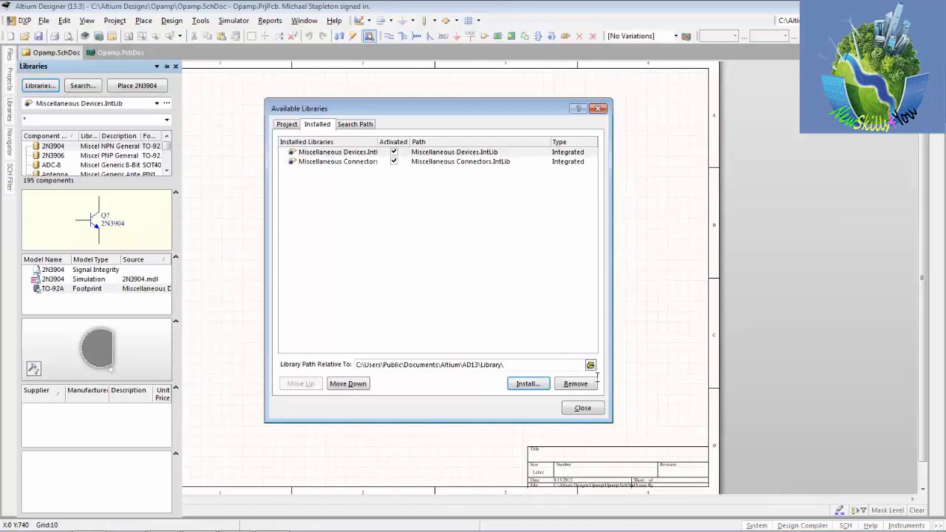
{"action": "left_click", "coordinate": [590, 410]}
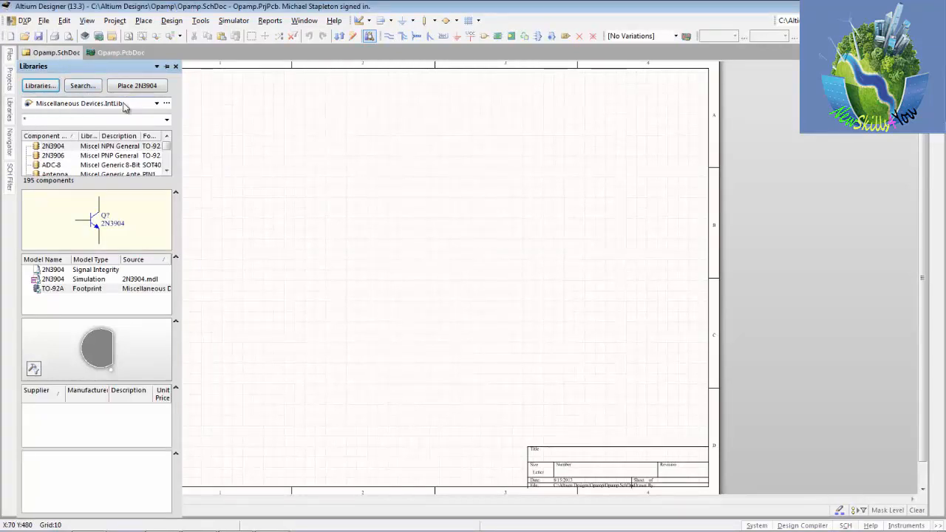
Step: Check the shortened library list and preview the 2N3904 and ADC-8 components in Miscellaneous Devices.IntLib
{"action": "left_click", "coordinate": [157, 107]}
{"action": "left_click", "coordinate": [157, 108]}
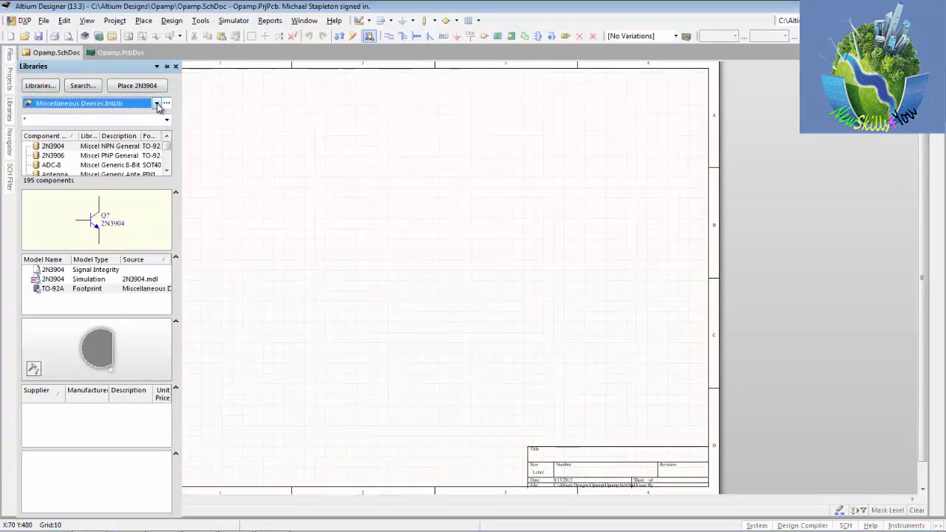
{"action": "left_click", "coordinate": [53, 148]}
{"action": "left_click", "coordinate": [54, 165]}
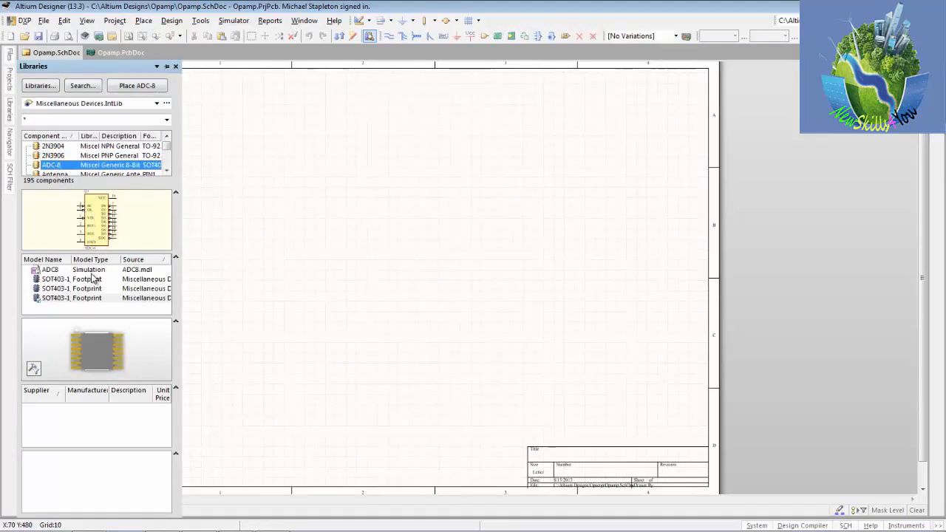
Step: Resize the sections of the Libraries panel to give the component list, supplier area and footprint preview more suitable heights
{"action": "left_click_drag", "start_coordinate": [104, 254], "coordinate": [103, 288]}
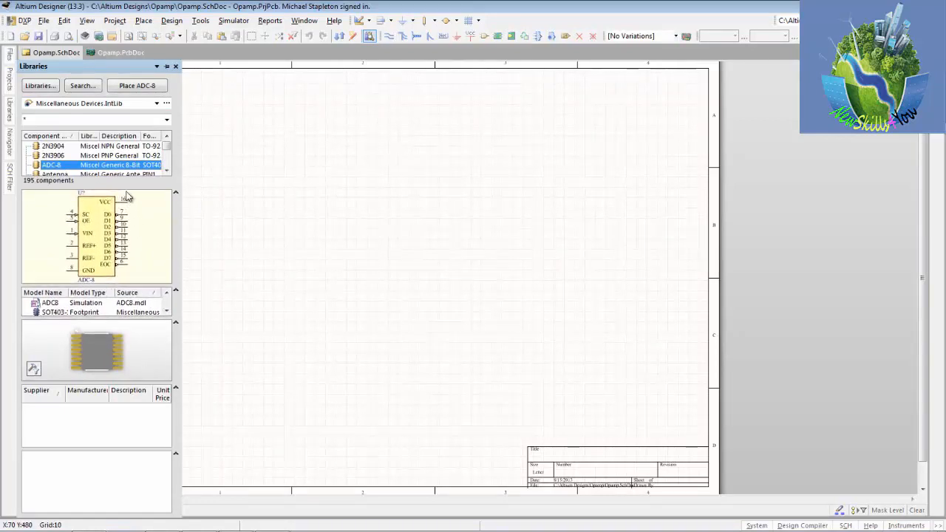
{"action": "left_click_drag", "start_coordinate": [126, 189], "coordinate": [123, 230]}
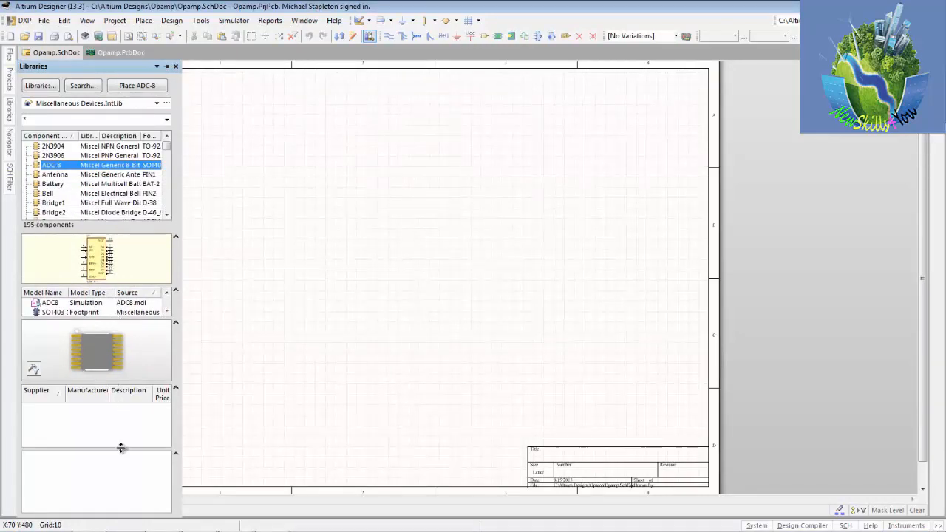
{"action": "left_click_drag", "start_coordinate": [120, 451], "coordinate": [122, 477]}
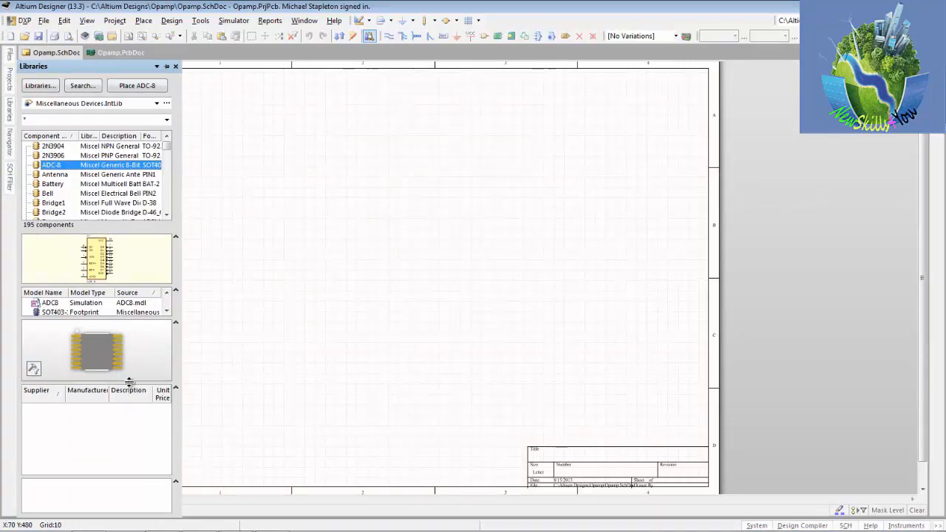
{"action": "left_click_drag", "start_coordinate": [129, 381], "coordinate": [131, 427]}
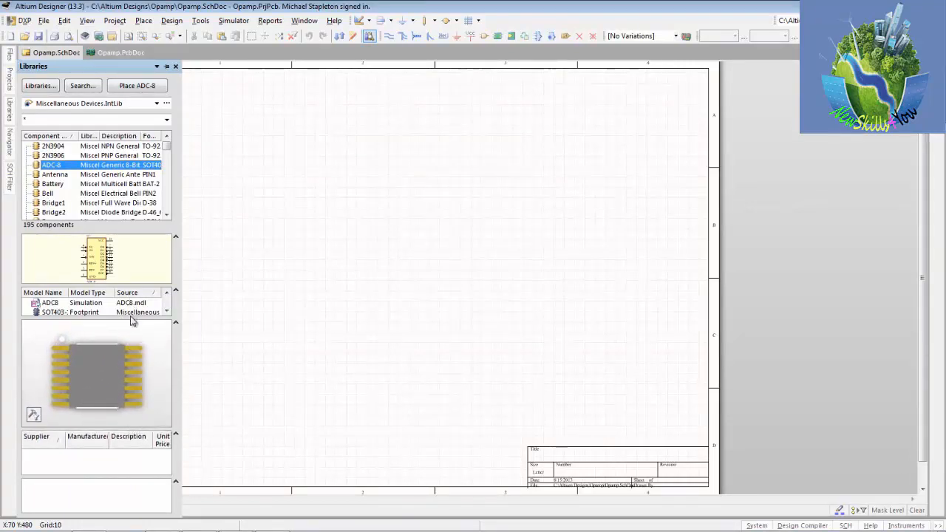
Step: Enlarge the symbol preview section of the Libraries panel and narrow the Library column of the component list
{"action": "left_click_drag", "start_coordinate": [133, 322], "coordinate": [133, 354]}
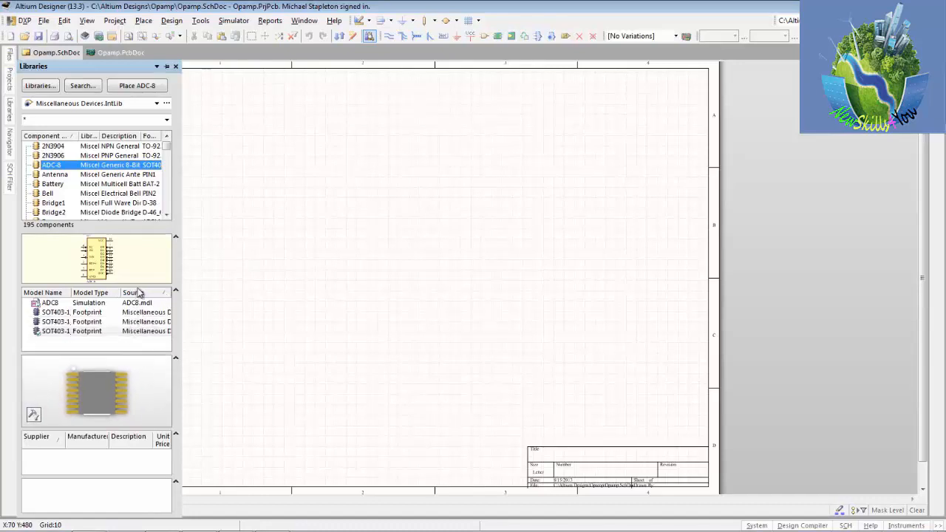
{"action": "left_click_drag", "start_coordinate": [137, 285], "coordinate": [138, 323]}
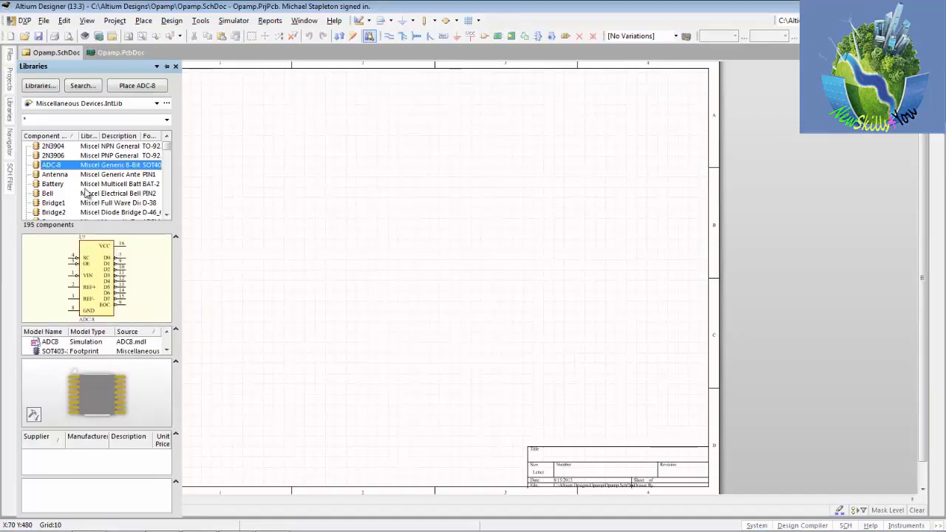
{"action": "left_click_drag", "start_coordinate": [78, 136], "coordinate": [56, 136]}
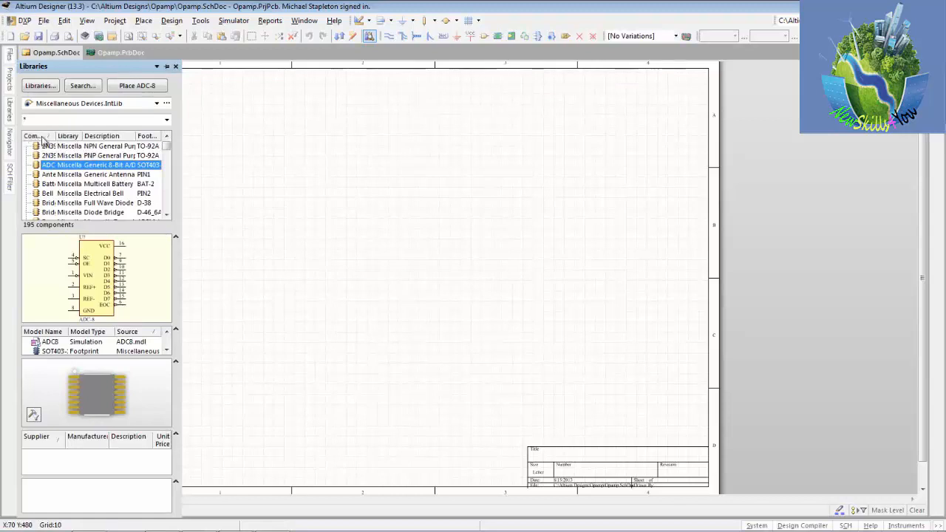
{"action": "left_click_drag", "start_coordinate": [56, 136], "coordinate": [77, 136]}
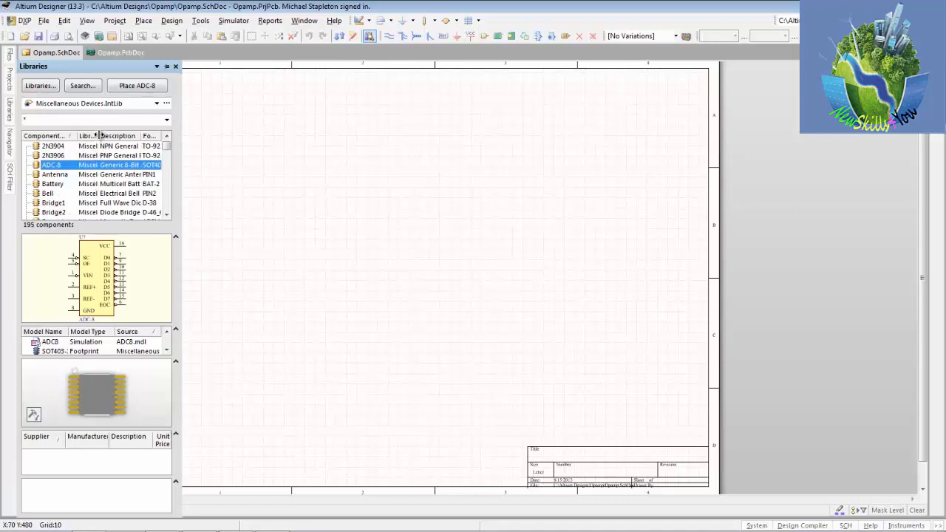
{"action": "left_click_drag", "start_coordinate": [99, 135], "coordinate": [91, 136]}
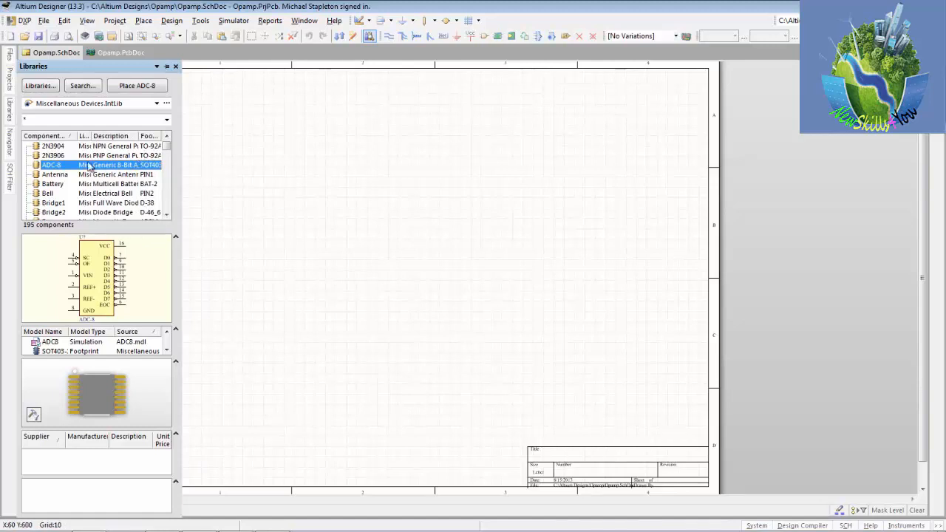
Step: Preview the Antenna, Battery, Bell and Bridge1 components in Miscellaneous Devices.IntLib
{"action": "left_click", "coordinate": [47, 175]}
{"action": "left_click", "coordinate": [50, 184]}
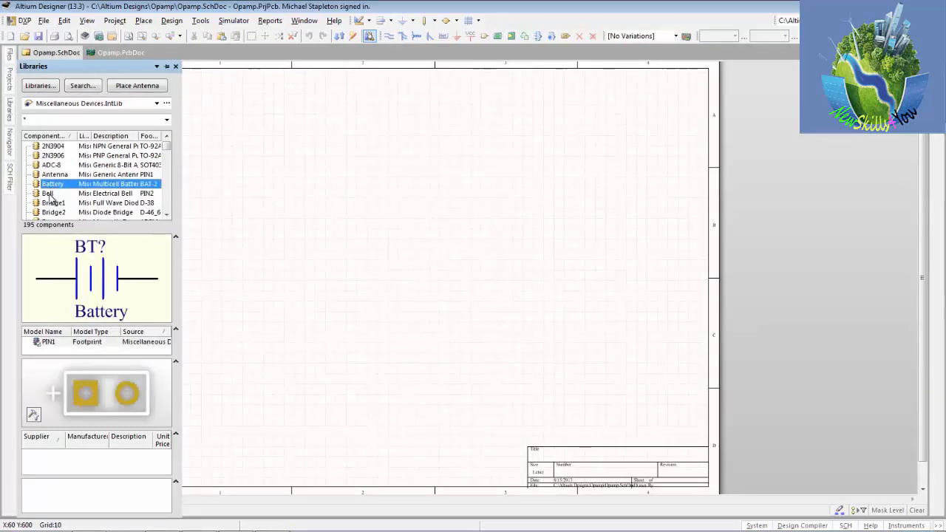
{"action": "left_click", "coordinate": [50, 194]}
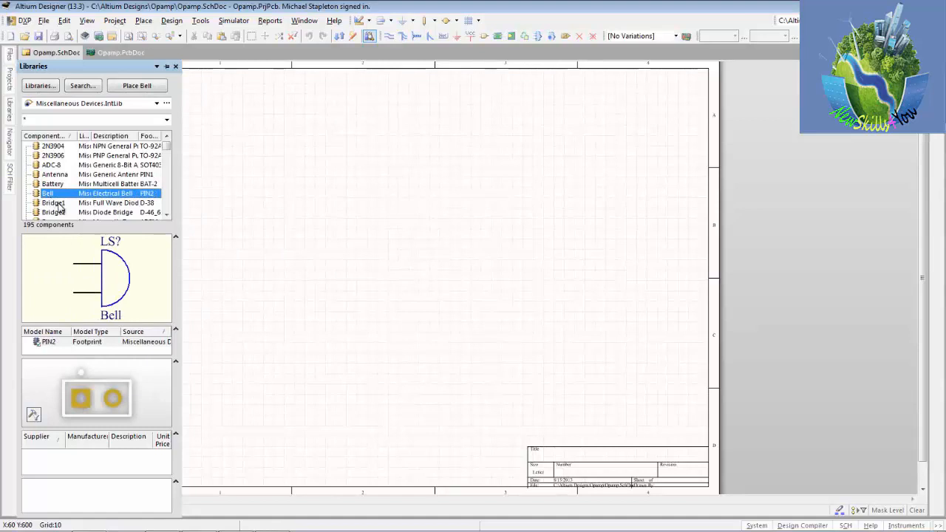
{"action": "left_click", "coordinate": [59, 203]}
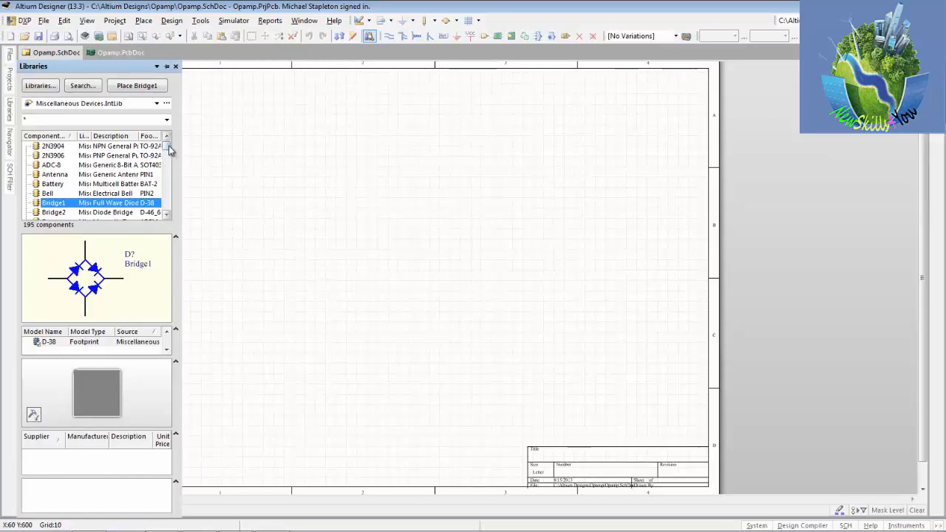
Step: Preview the symbols and footprints of the Res1 and Res3 resistors in Miscellaneous Devices.IntLib
{"action": "left_click_drag", "start_coordinate": [168, 150], "coordinate": [167, 189]}
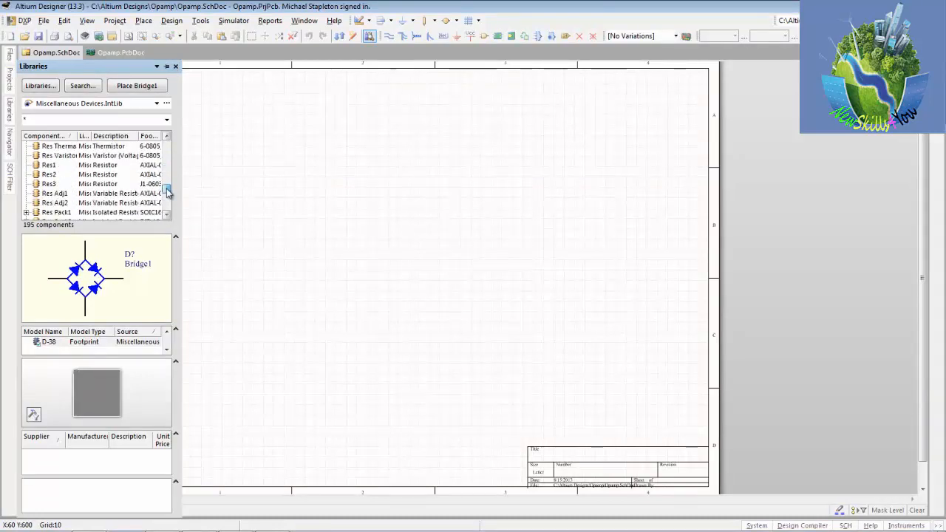
{"action": "left_click", "coordinate": [50, 166]}
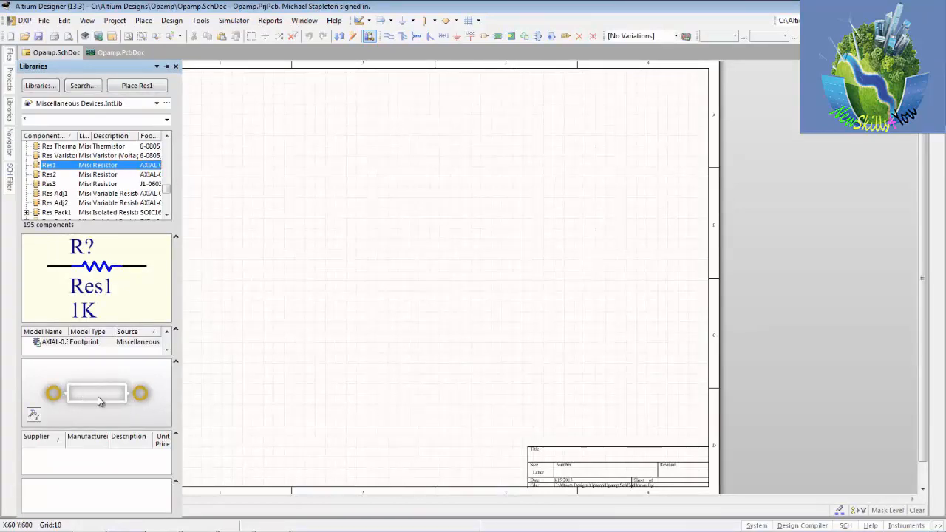
{"action": "left_click", "coordinate": [91, 185]}
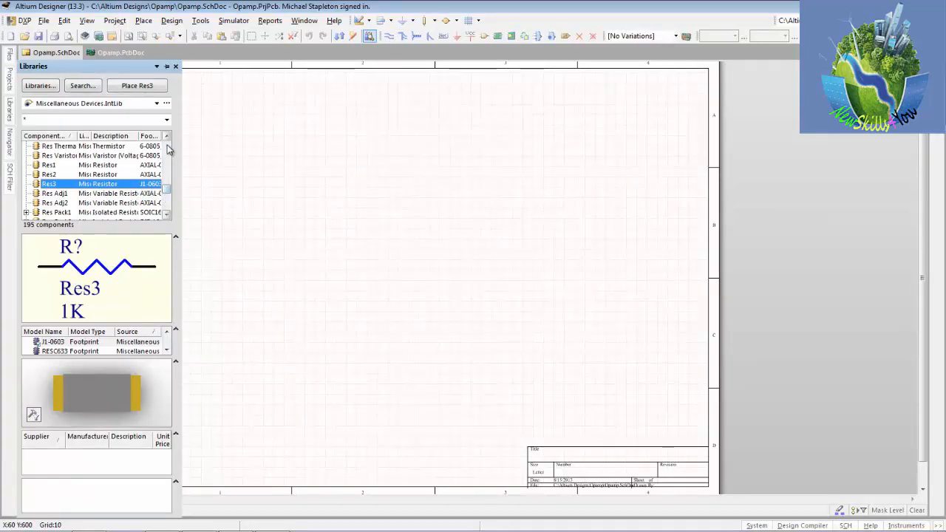
Step: Select the Op Amp component in Miscellaneous Devices.IntLib and start placing it on the Opamp schematic
{"action": "scroll", "coordinate": [168, 141], "scroll_direction": "up", "scroll_amount": 6}
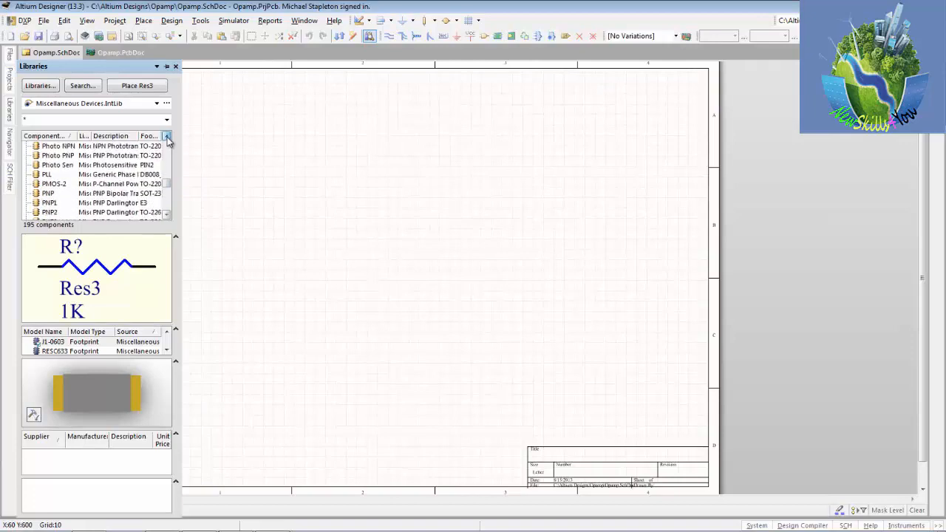
{"action": "scroll", "coordinate": [168, 141], "scroll_direction": "up", "scroll_amount": 3}
{"action": "left_click", "coordinate": [46, 184]}
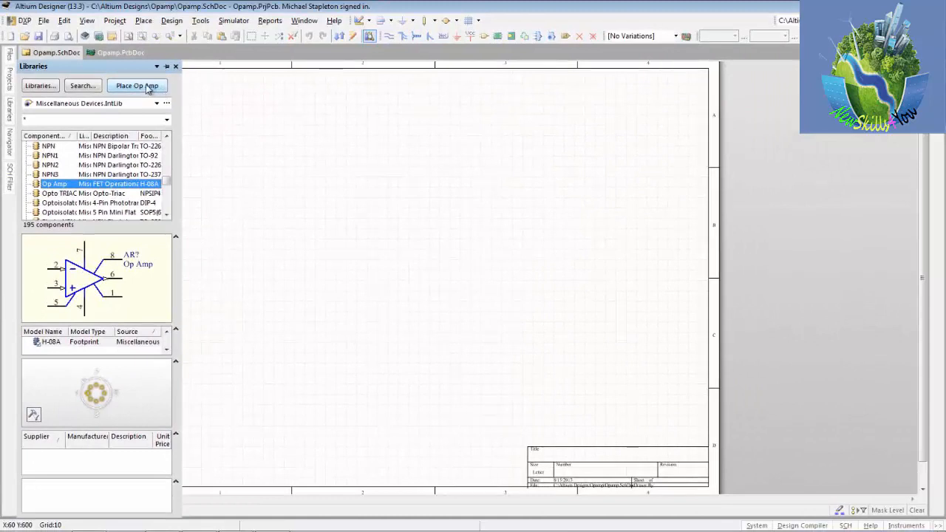
{"action": "left_click", "coordinate": [147, 87]}
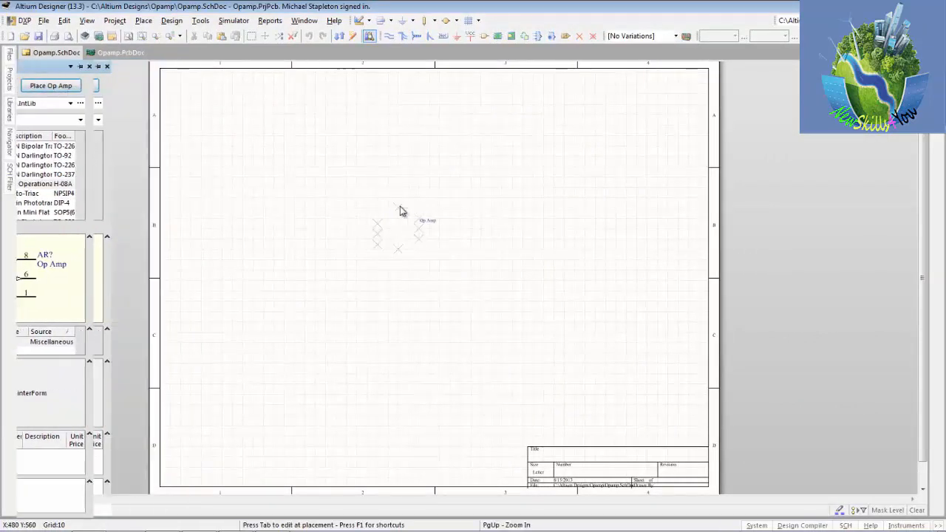
{"action": "key", "text": "End"}
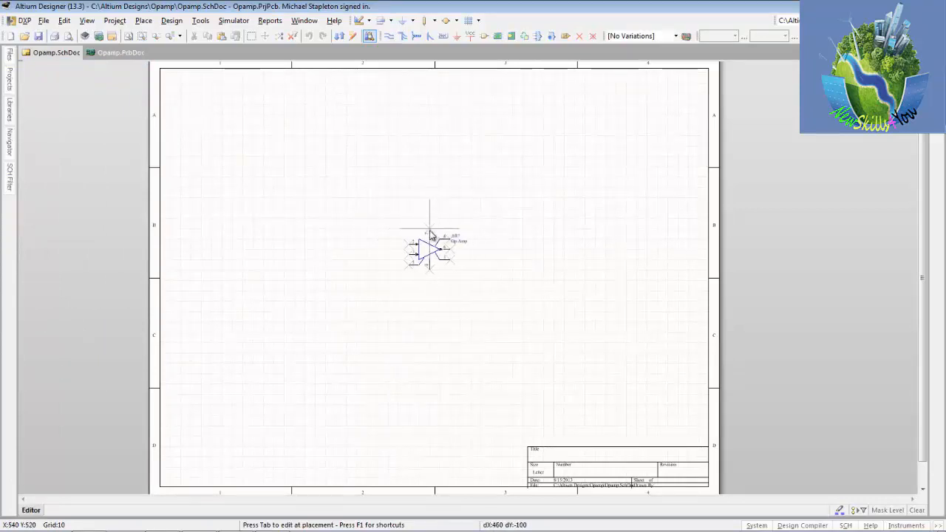
{"action": "key", "text": "Up"}
{"action": "key", "text": "Down"}
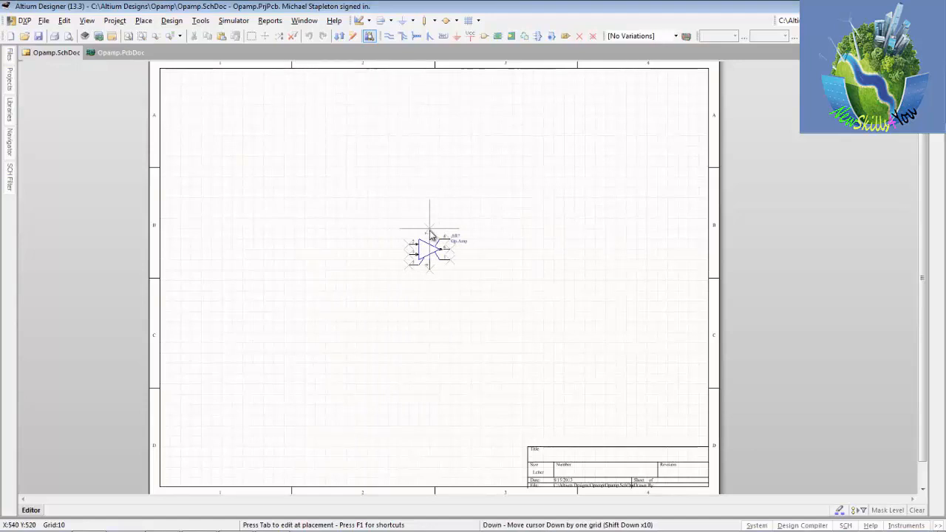
{"action": "key", "text": "shift+Left"}
{"action": "key", "text": "shift+Right"}
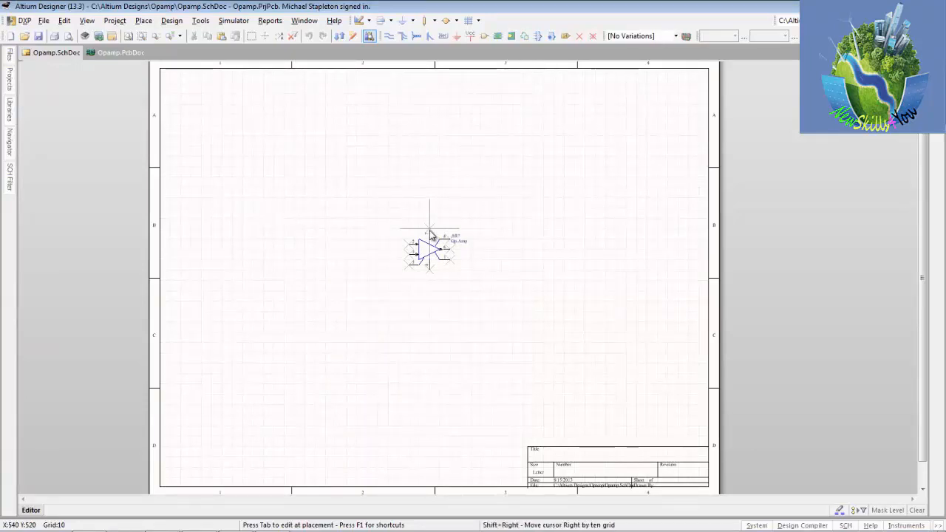
{"action": "key", "text": "shift+Up"}
{"action": "key", "text": "shift+Down"}
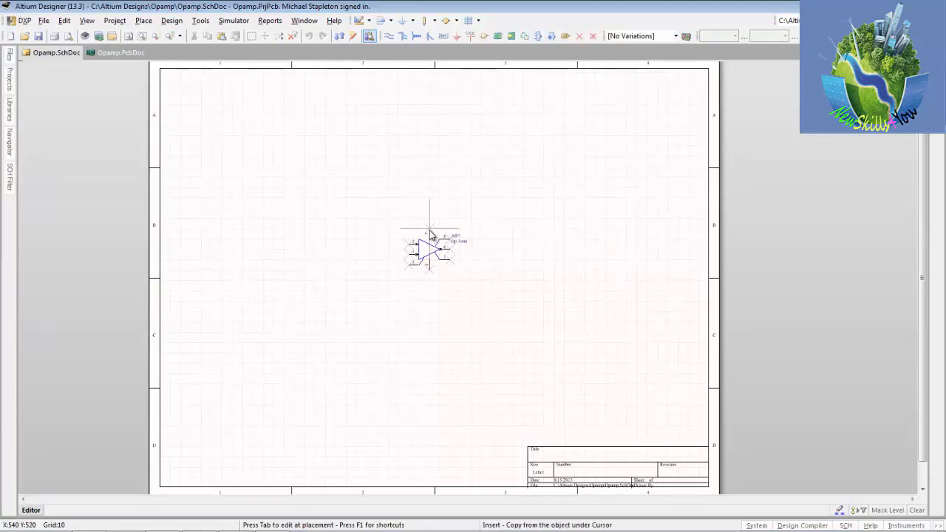
Step: Rotate the floating Op Amp symbol through full turns in 90-degree increments, ending in its original orientation
{"action": "key", "text": "space"}
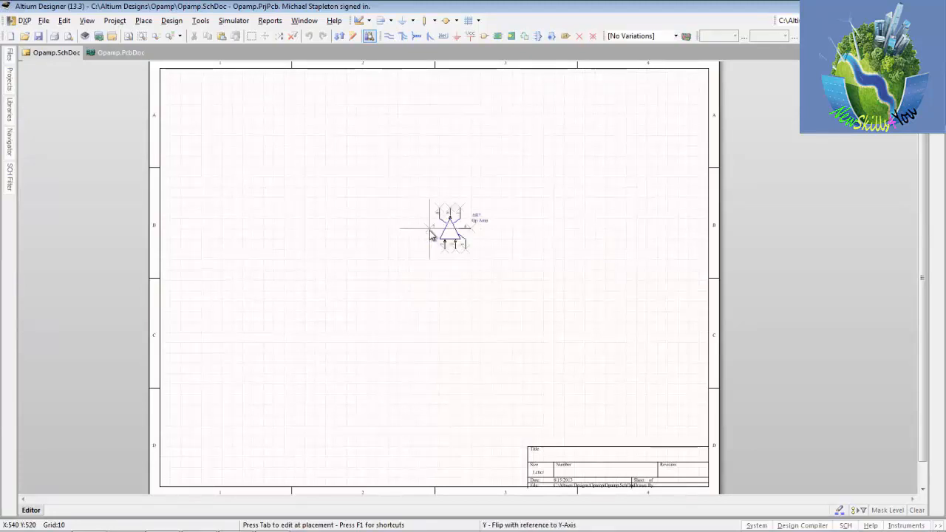
{"action": "key", "text": "space"}
{"action": "key", "text": "space"}
{"action": "key", "text": "space"}
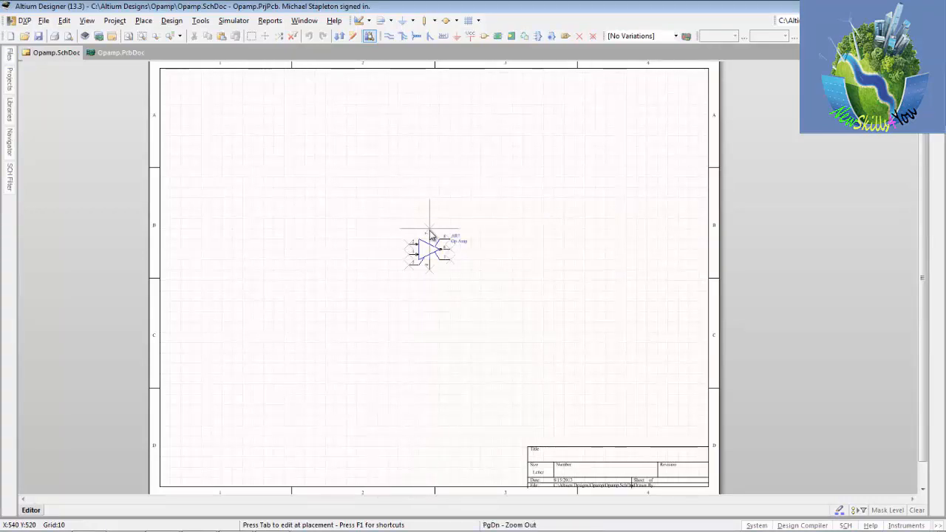
{"action": "key", "text": "space"}
{"action": "key", "text": "space"}
{"action": "key", "text": "space"}
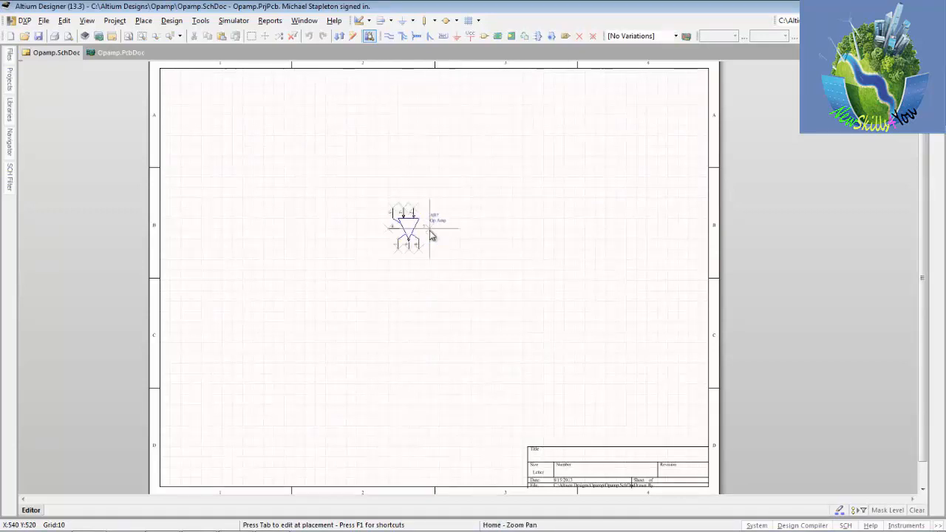
{"action": "key", "text": "space"}
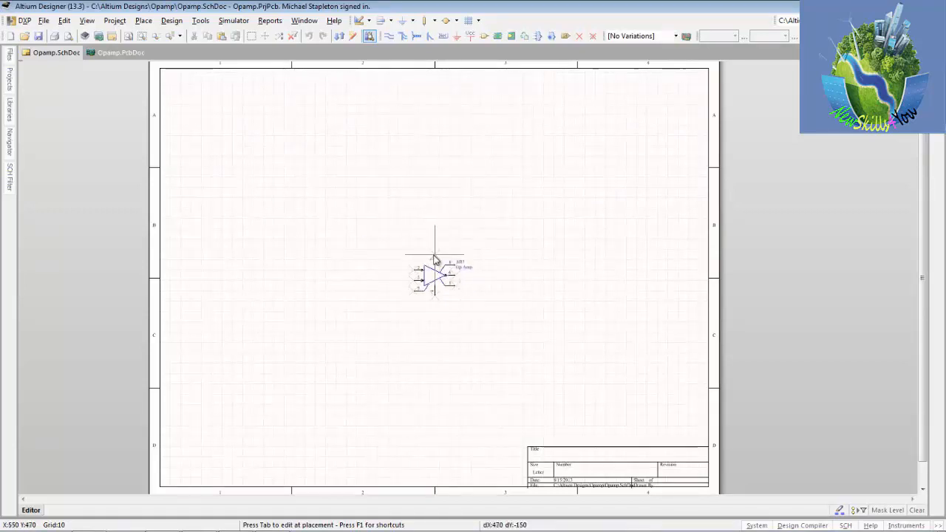
Step: Examine the floating Op Amp symbol and its pins at several zoom levels and with the view recentred
{"action": "key", "text": "Page_Up"}
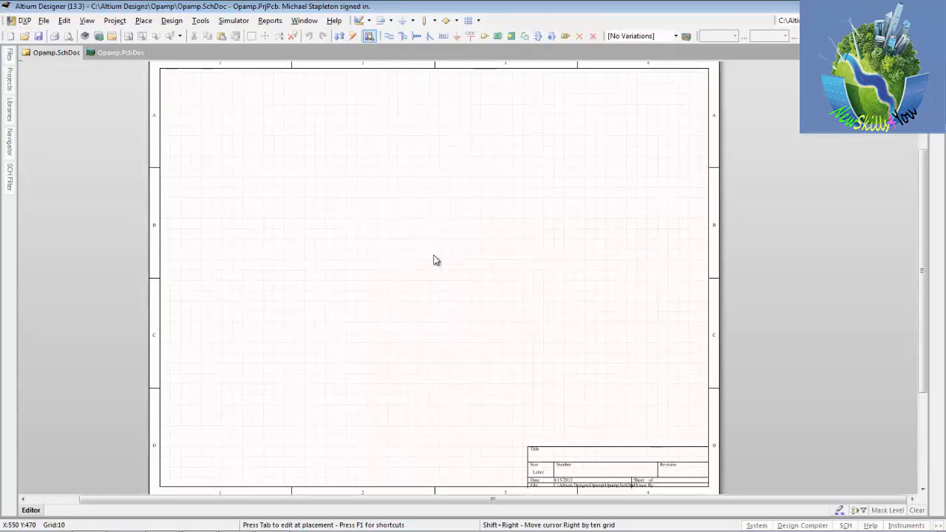
{"action": "key", "text": "Page_Down"}
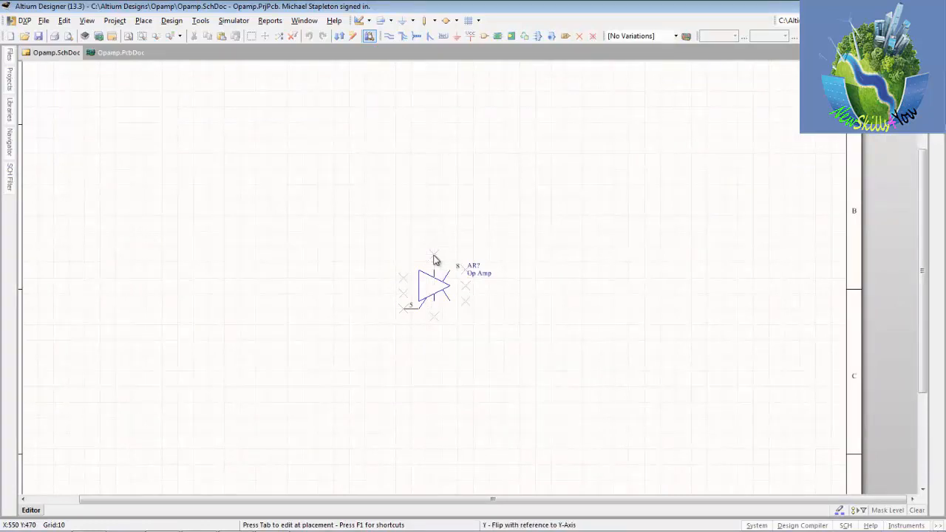
{"action": "key", "text": "Page_Up"}
{"action": "key", "text": "Page_Up"}
{"action": "key", "text": "Page_Down"}
{"action": "key", "text": "Page_Down"}
{"action": "key", "text": "Page_Down"}
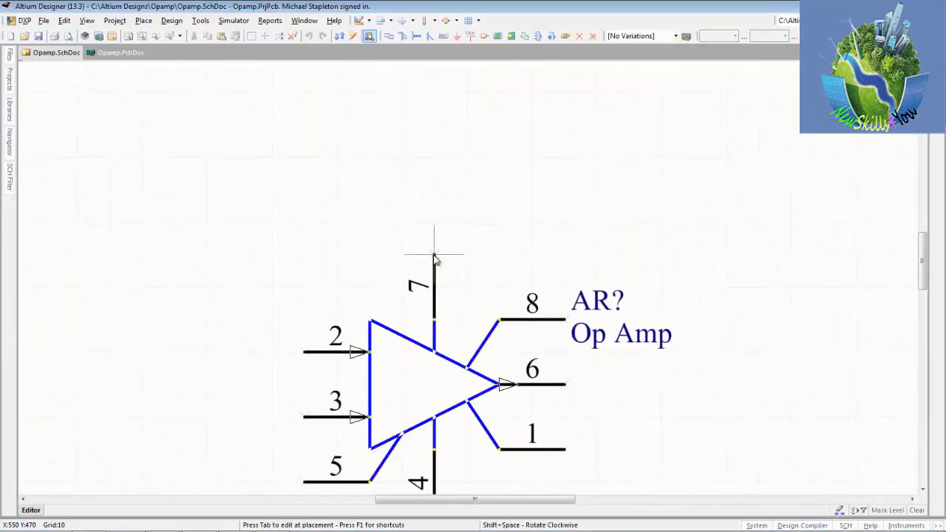
{"action": "key", "text": "Page_Up"}
{"action": "key", "text": "Page_Down"}
{"action": "key", "text": "Page_Down"}
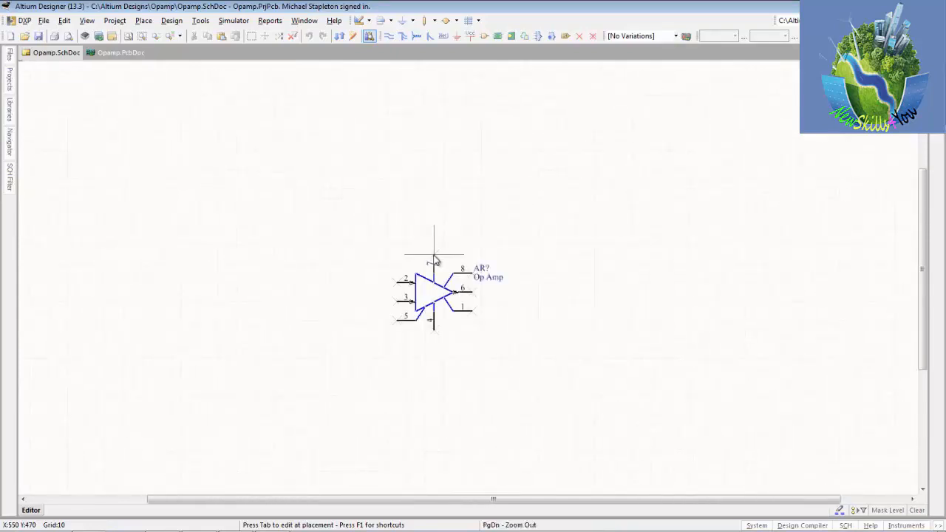
{"action": "key", "text": "Home"}
{"action": "key", "text": "Home"}
{"action": "key", "text": "Home"}
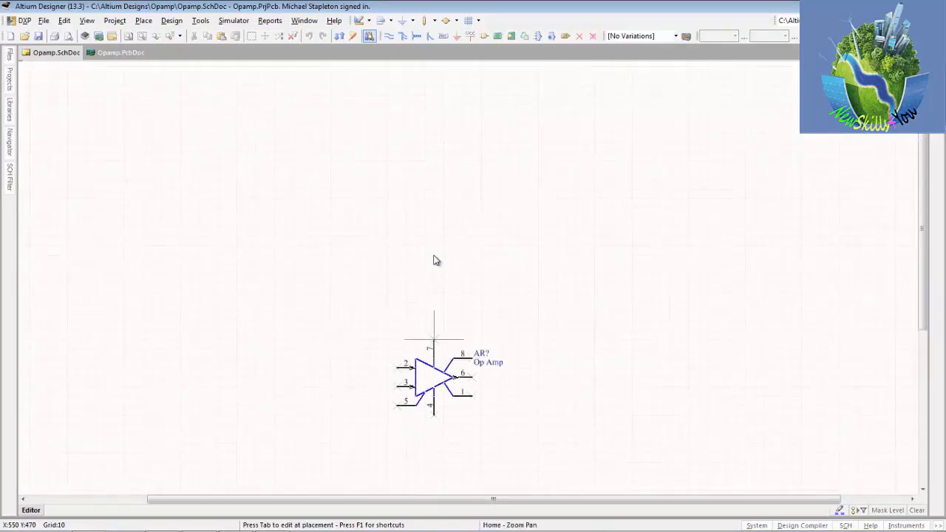
{"action": "key", "text": "Home"}
{"action": "key", "text": "Home"}
{"action": "key", "text": "Left"}
{"action": "key", "text": "Right"}
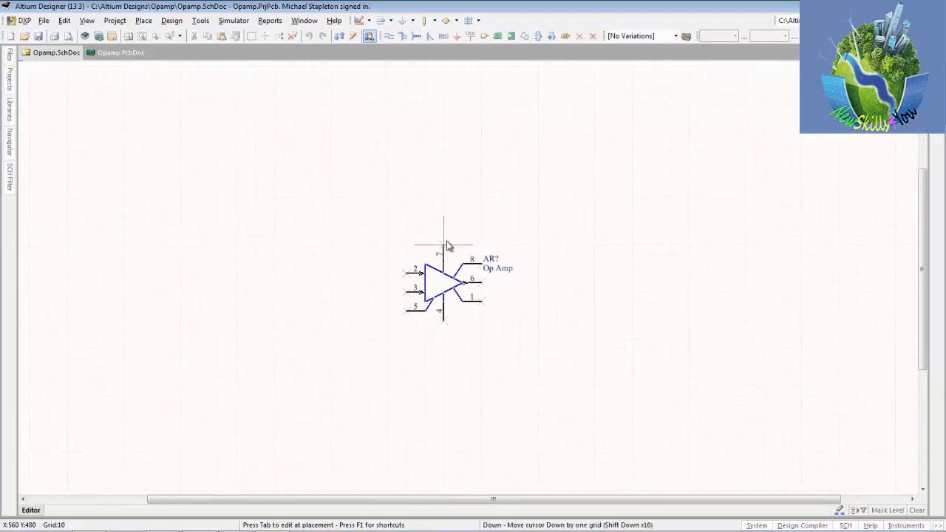
Step: Place one Op Amp in the central area of the schematic sheet and end the placement command
{"action": "key", "text": "Escape"}
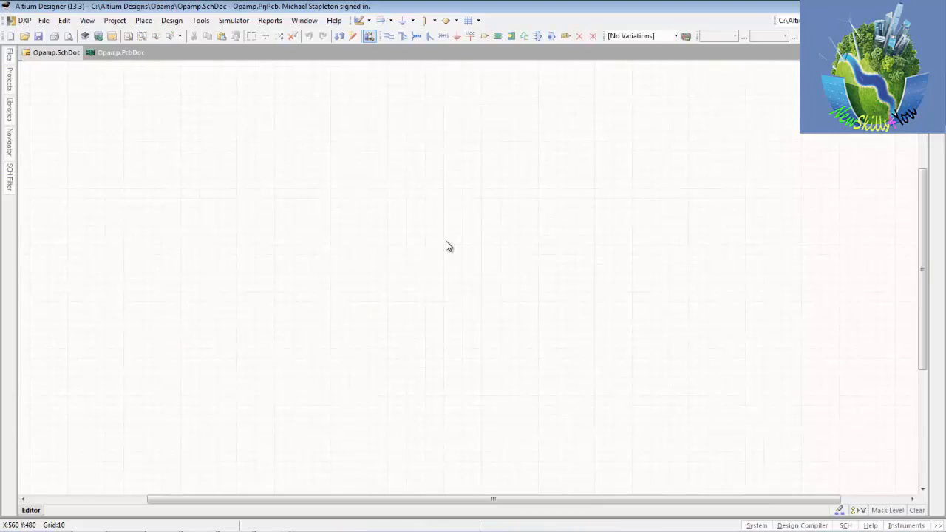
{"action": "left_click", "coordinate": [406, 274]}
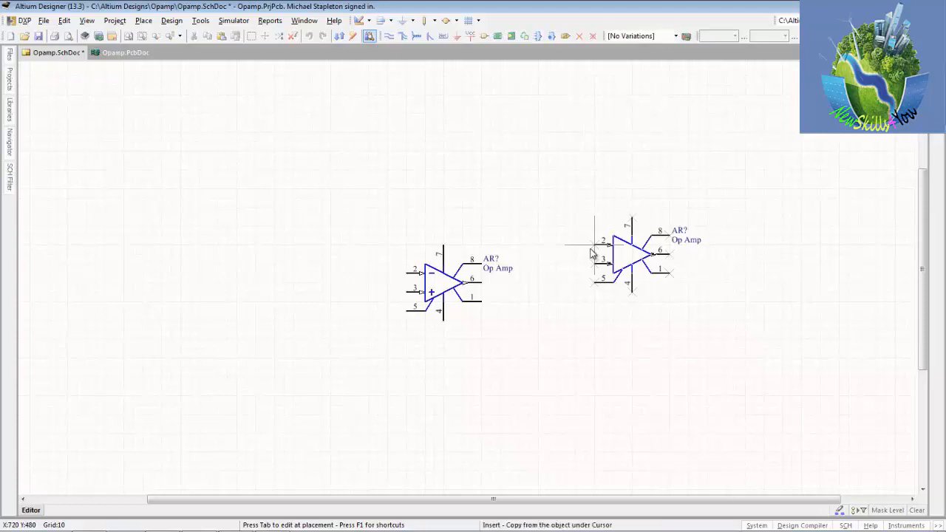
{"action": "key", "text": "Escape"}
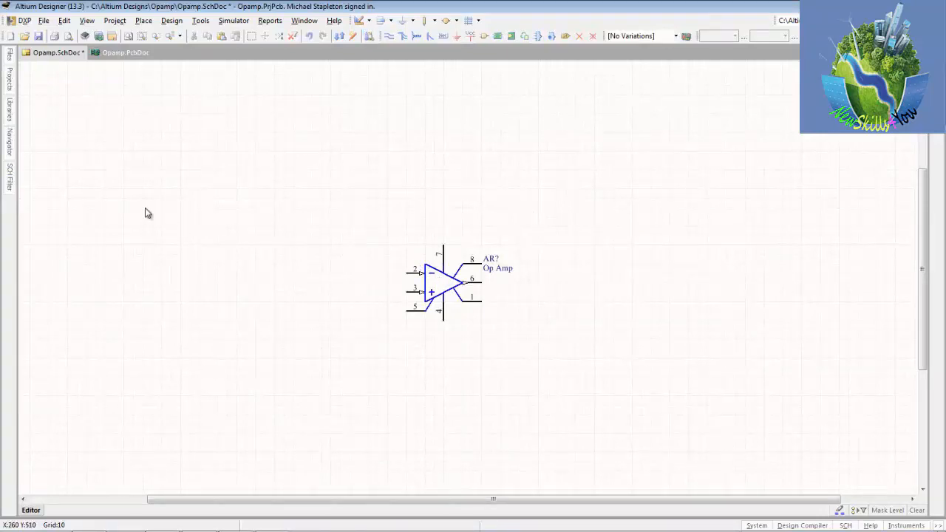
Step: Place two horizontal Res1 resistors from Miscellaneous Devices.IntLib, one in line with the op amp's pin 2 and one above the op amp
{"action": "left_click", "coordinate": [10, 116]}
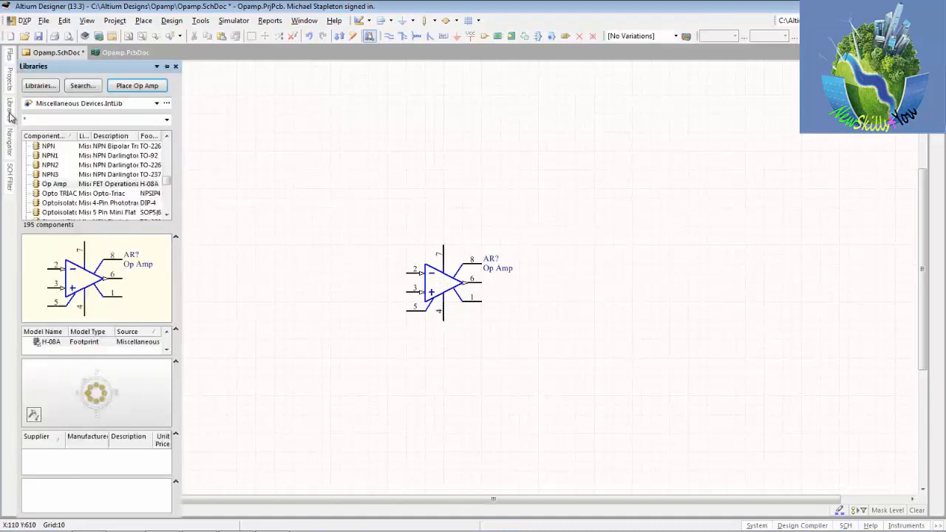
{"action": "left_click", "coordinate": [165, 215]}
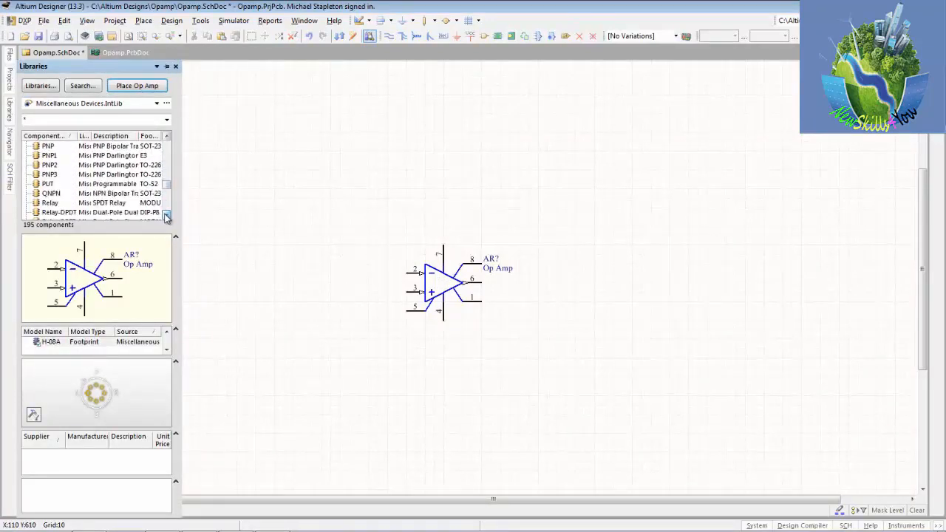
{"action": "left_click_drag", "start_coordinate": [165, 215], "coordinate": [165, 215]}
{"action": "left_click", "coordinate": [50, 184]}
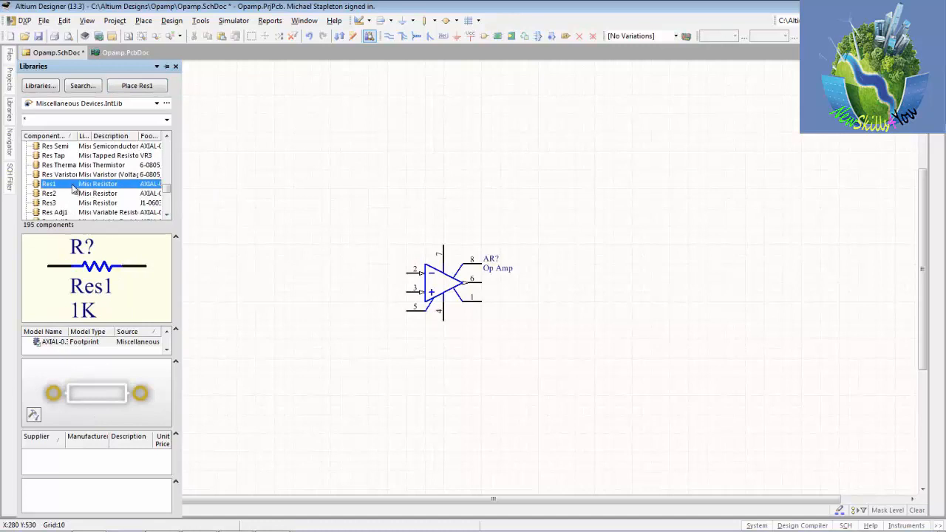
{"action": "left_click", "coordinate": [133, 86]}
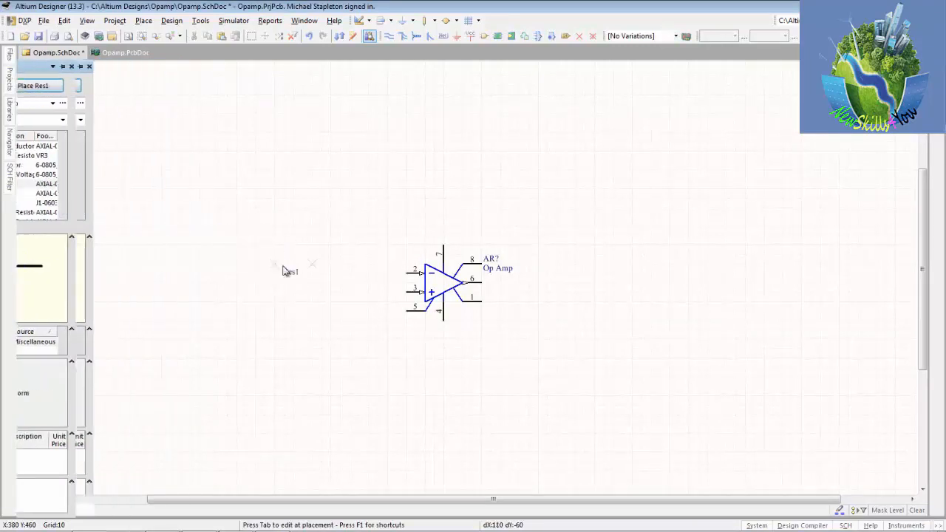
{"action": "left_click", "coordinate": [338, 275]}
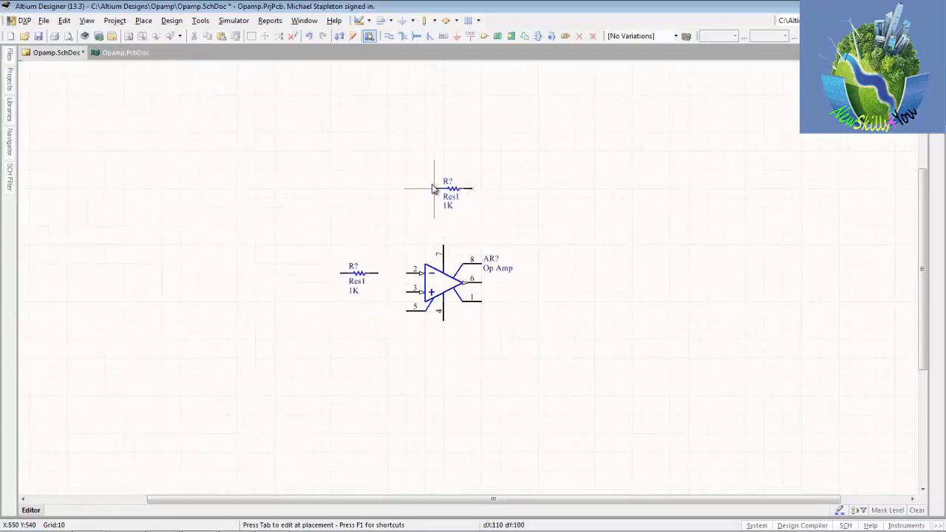
{"action": "left_click", "coordinate": [433, 188]}
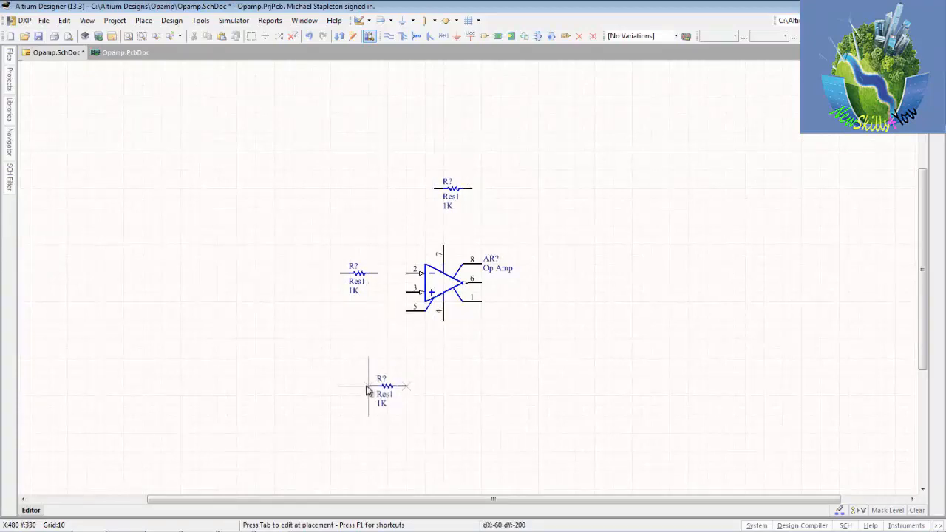
Step: Rotate the third Res1 resistor to vertical, place it beside the op amp's pins 3 and 5, and end the placement
{"action": "key", "text": "space"}
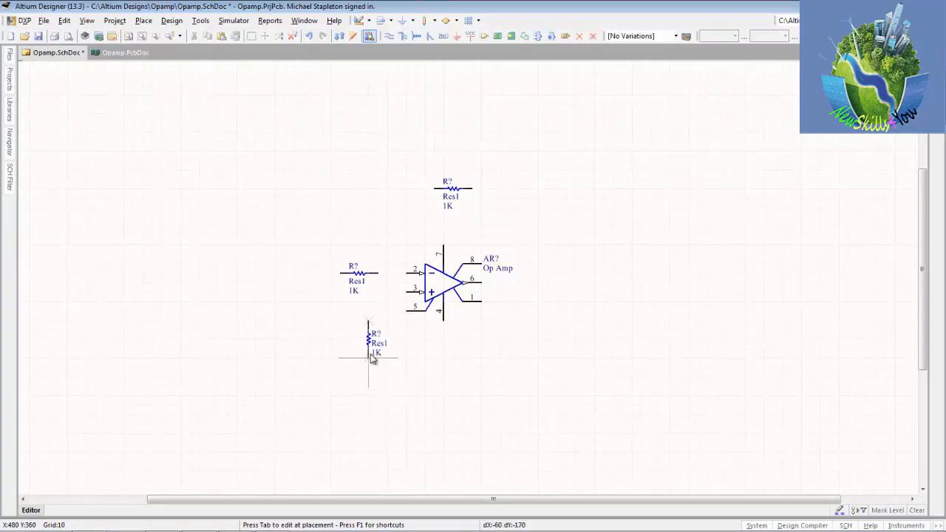
{"action": "key", "text": "Up"}
{"action": "key", "text": "Right"}
{"action": "left_click", "coordinate": [376, 334]}
{"action": "key", "text": "Escape"}
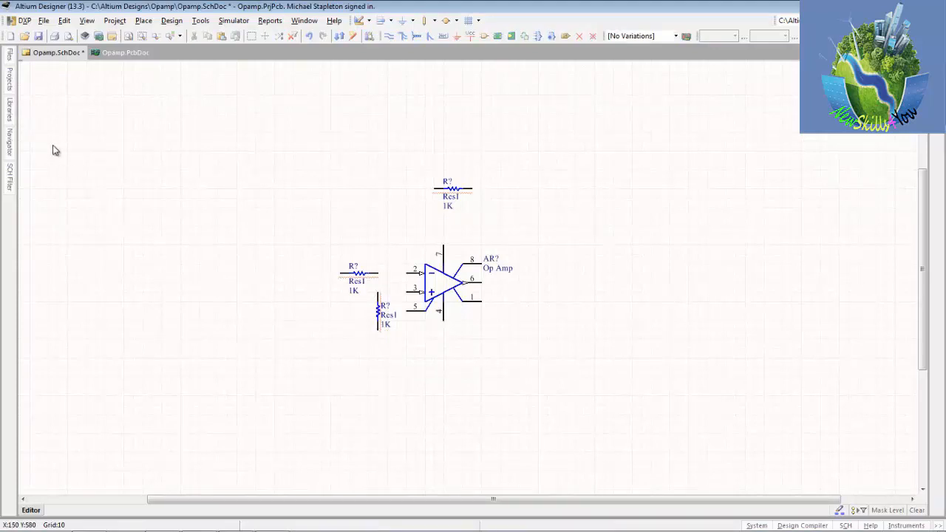
Step: Place one horizontal Res3 resistor from the library in line with the op amp's output pin 6 and end the placement
{"action": "left_click", "coordinate": [10, 112]}
{"action": "left_click", "coordinate": [52, 203]}
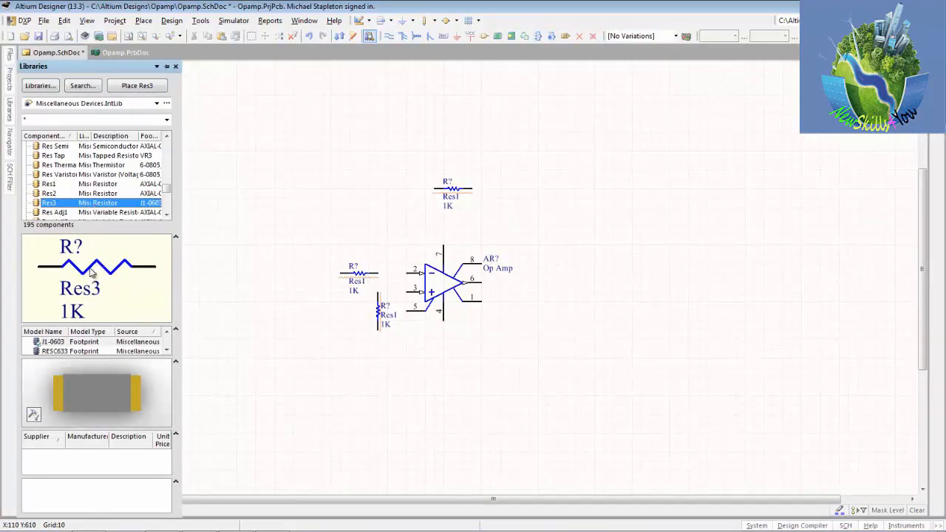
{"action": "left_click", "coordinate": [125, 87]}
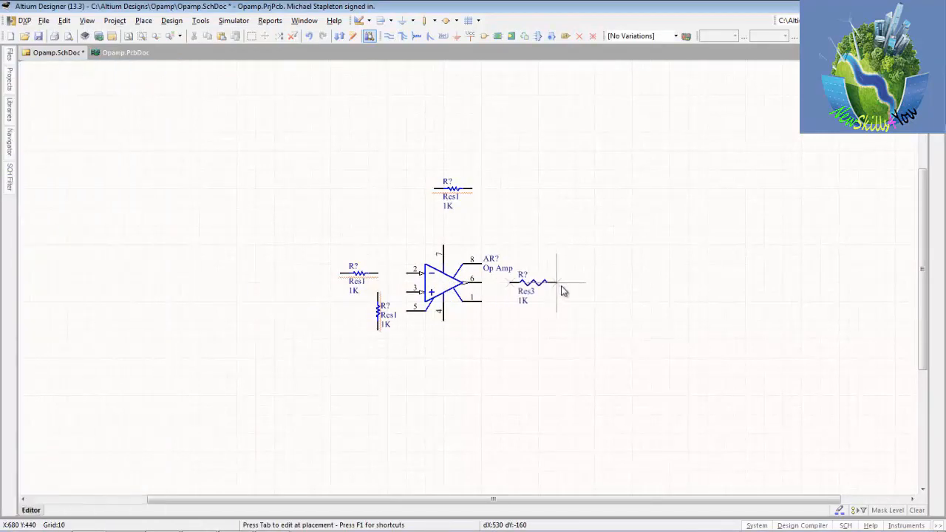
{"action": "left_click", "coordinate": [562, 290]}
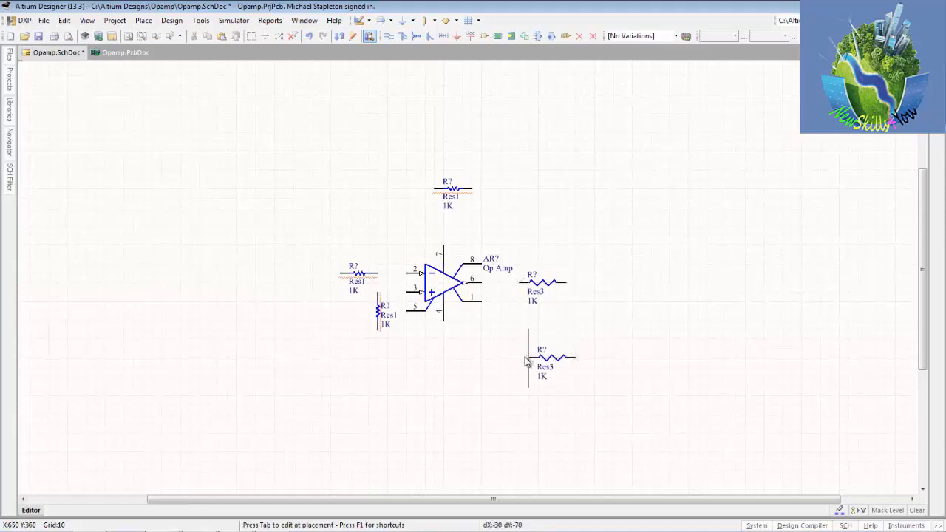
{"action": "right_click", "coordinate": [524, 361]}
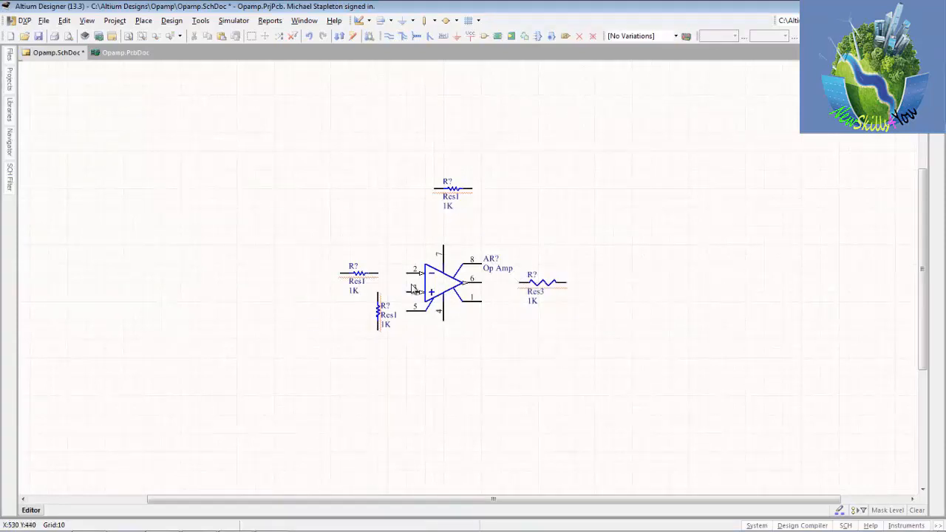
Step: View the component properties of the horizontal Res1 resistor next to the op amp's pin 2 and close them again
{"action": "scroll", "coordinate": [403, 283], "scroll_direction": "up", "scroll_amount": 5, "text": "ctrl"}
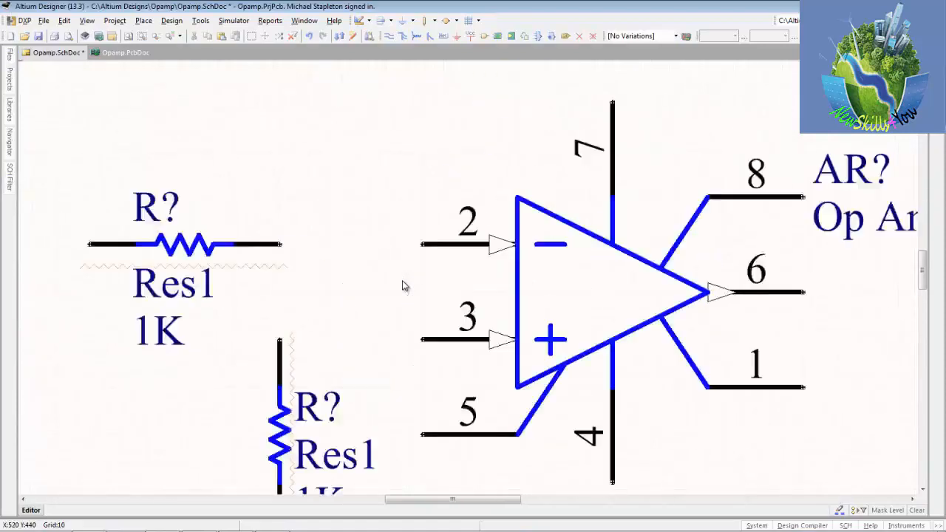
{"action": "right_click_drag", "start_coordinate": [363, 260], "coordinate": [600, 233]}
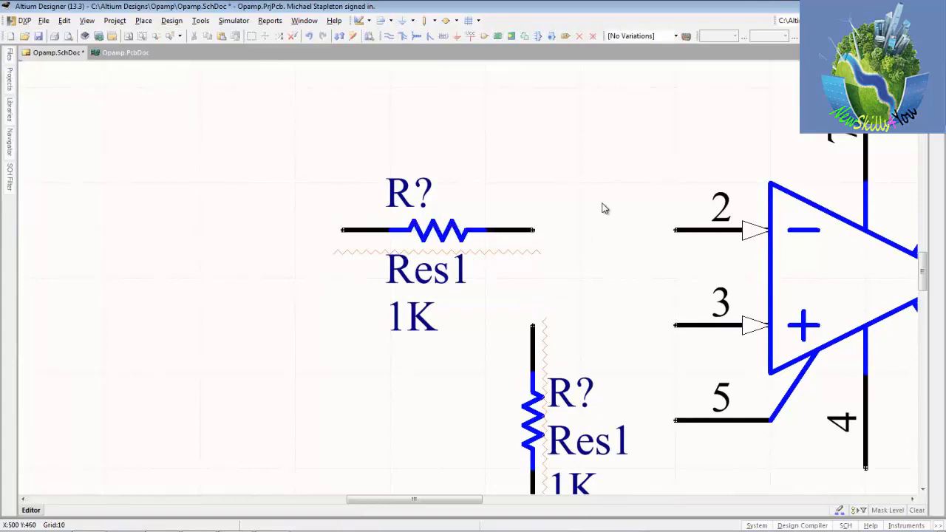
{"action": "scroll", "coordinate": [603, 209], "scroll_direction": "down", "scroll_amount": 3, "text": "ctrl"}
{"action": "right_click_drag", "start_coordinate": [609, 191], "coordinate": [329, 278]}
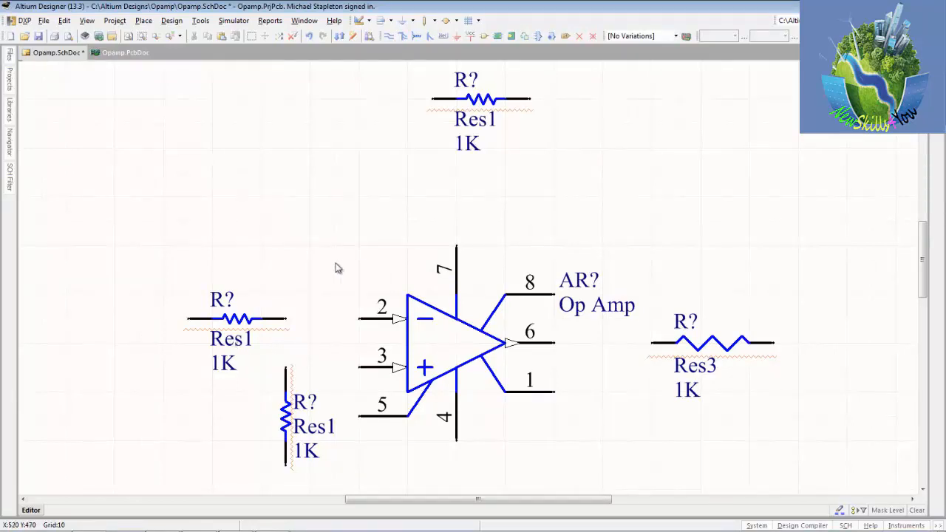
{"action": "left_click", "coordinate": [235, 319]}
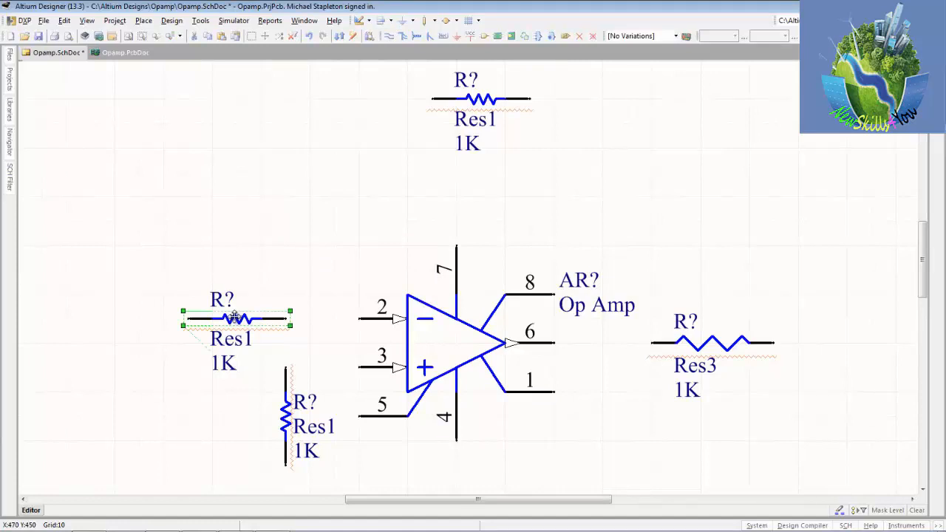
{"action": "right_click", "coordinate": [235, 318]}
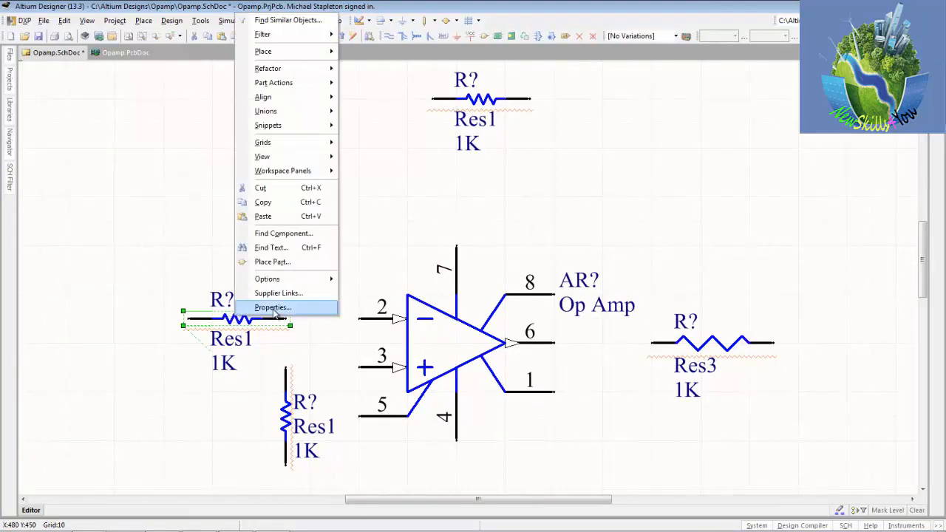
{"action": "left_click", "coordinate": [272, 309]}
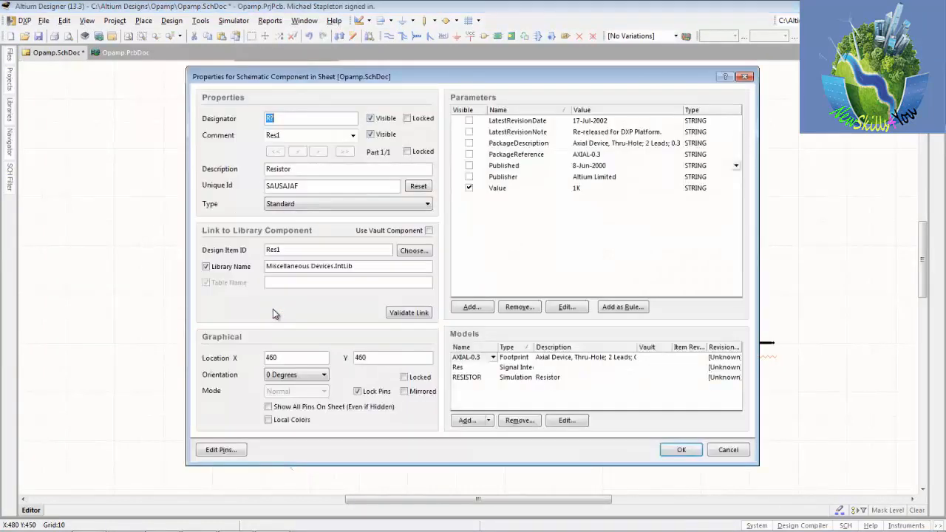
{"action": "left_click", "coordinate": [745, 77]}
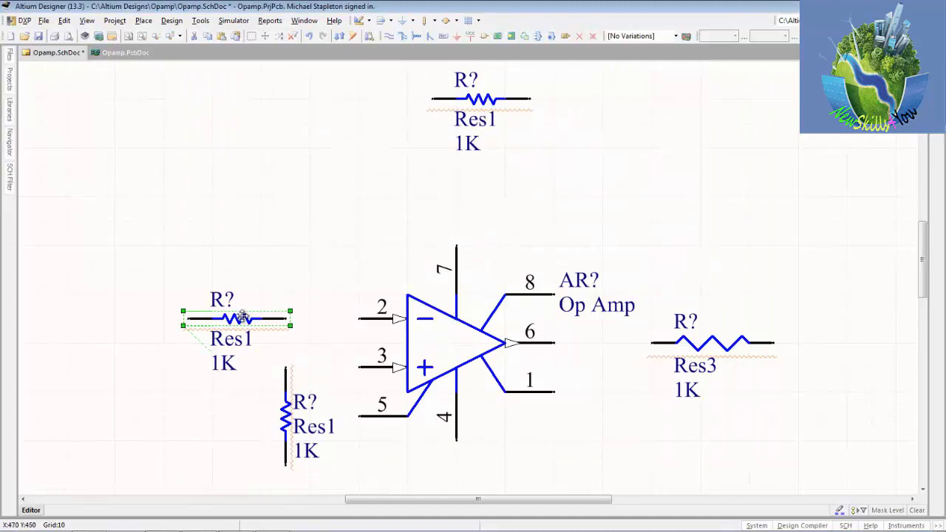
Step: Set the designator of the Res1 resistor above the op amp to R1 and undo that change
{"action": "double_click", "coordinate": [482, 102]}
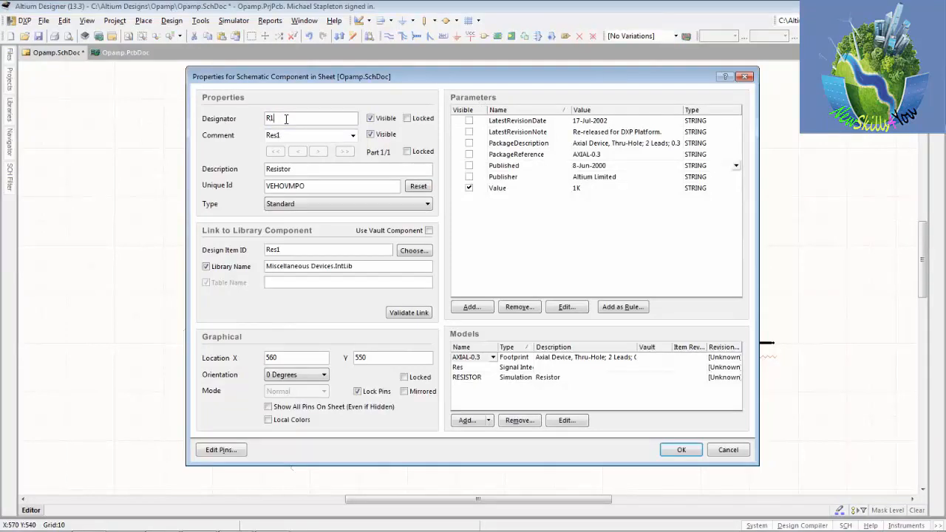
{"action": "key", "text": "Return"}
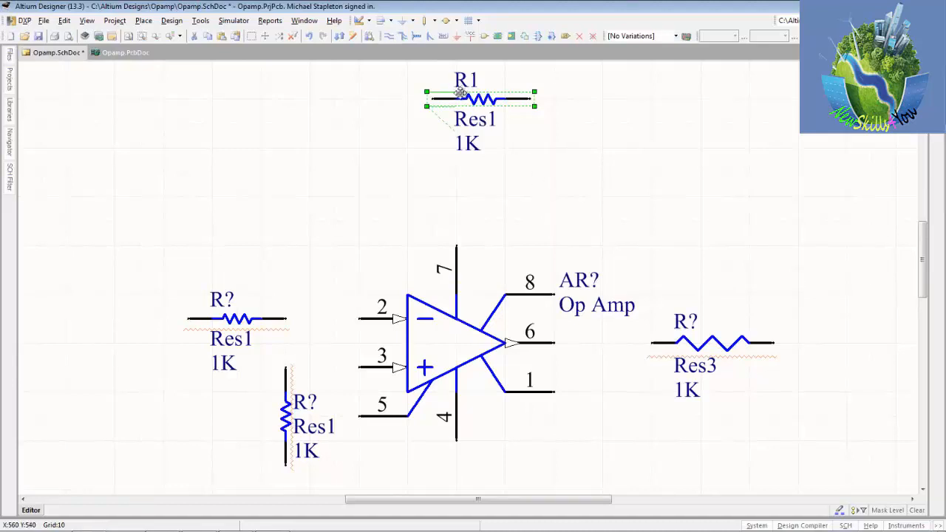
{"action": "key", "text": "ctrl+z"}
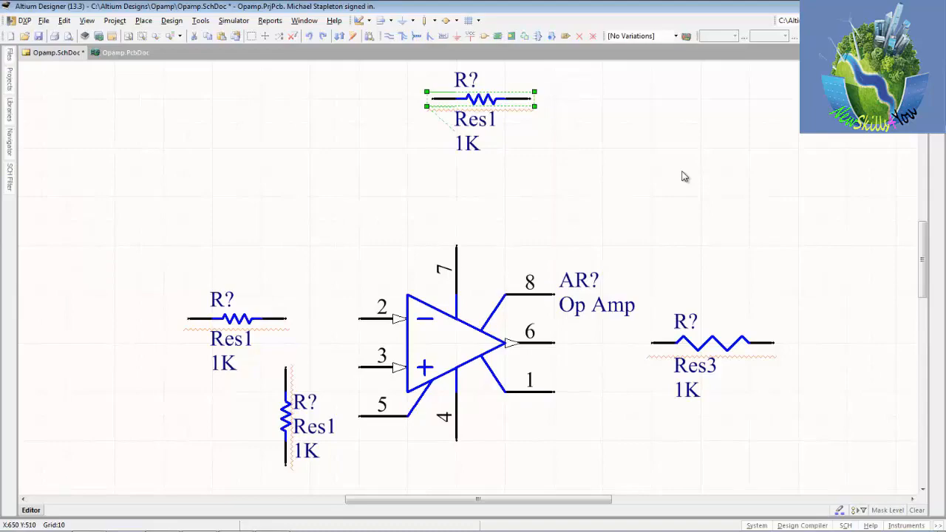
Step: Start Annotate Schematics and try the Up Then Across and Down Then Across processing orders before choosing Across Then Down
{"action": "left_click", "coordinate": [213, 28]}
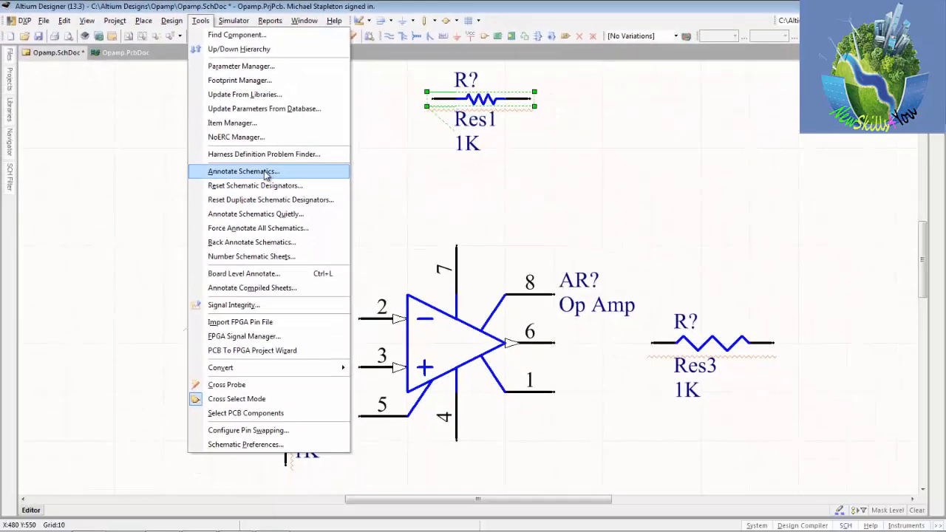
{"action": "left_click", "coordinate": [493, 430]}
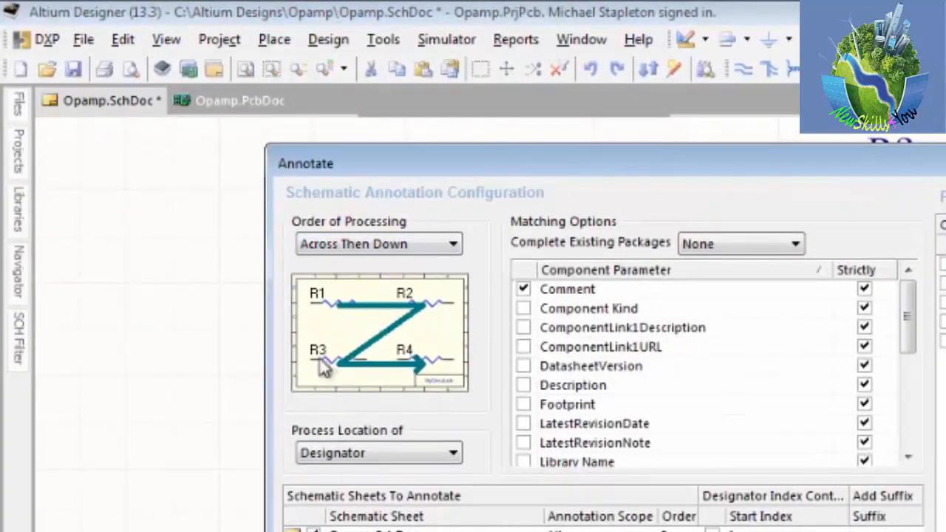
{"action": "left_click", "coordinate": [451, 243]}
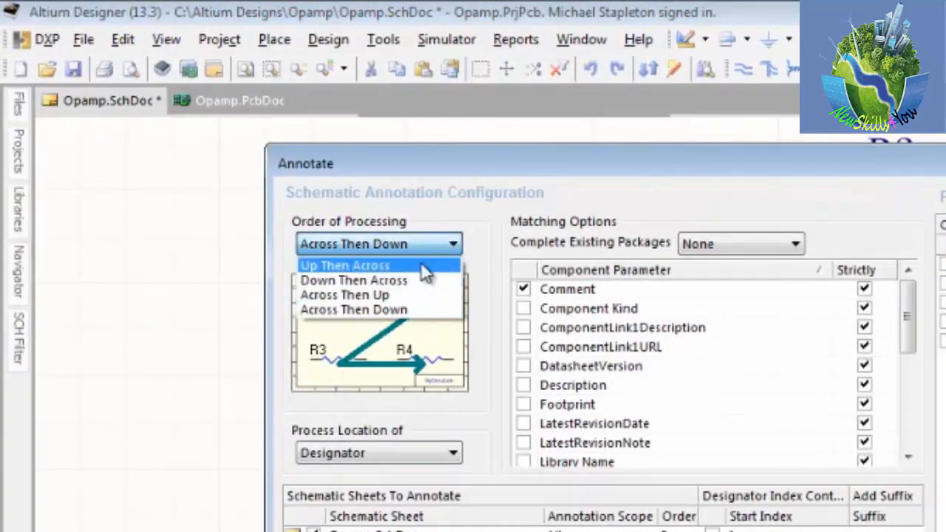
{"action": "left_click", "coordinate": [421, 264]}
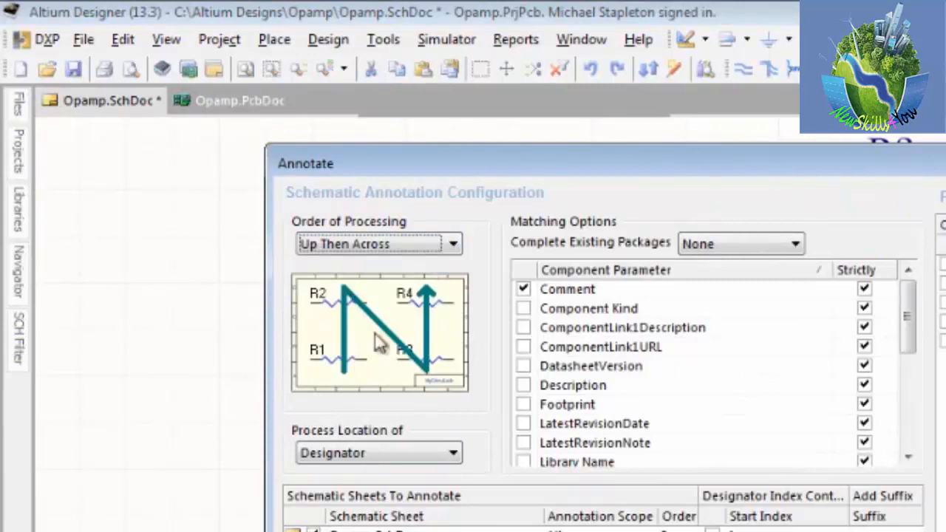
{"action": "left_click", "coordinate": [436, 246]}
{"action": "left_click", "coordinate": [407, 280]}
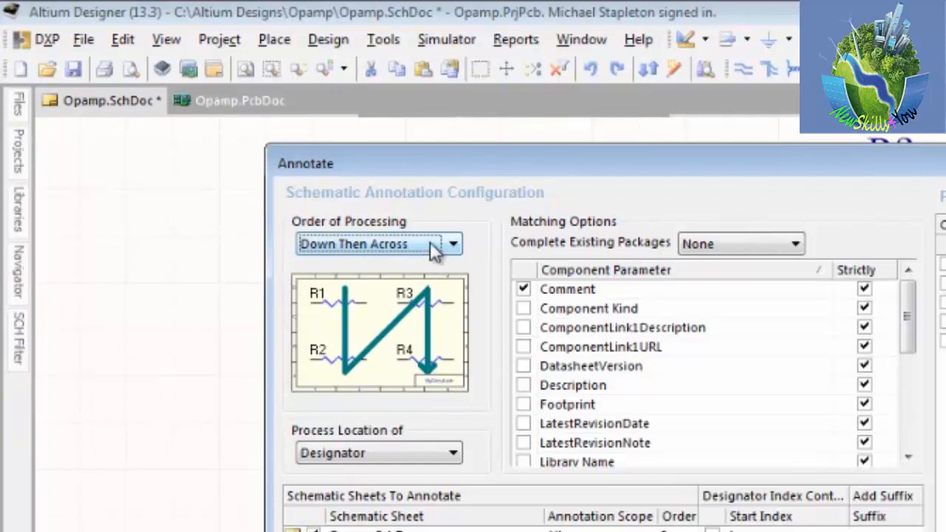
{"action": "left_click", "coordinate": [419, 247]}
{"action": "left_click", "coordinate": [405, 308]}
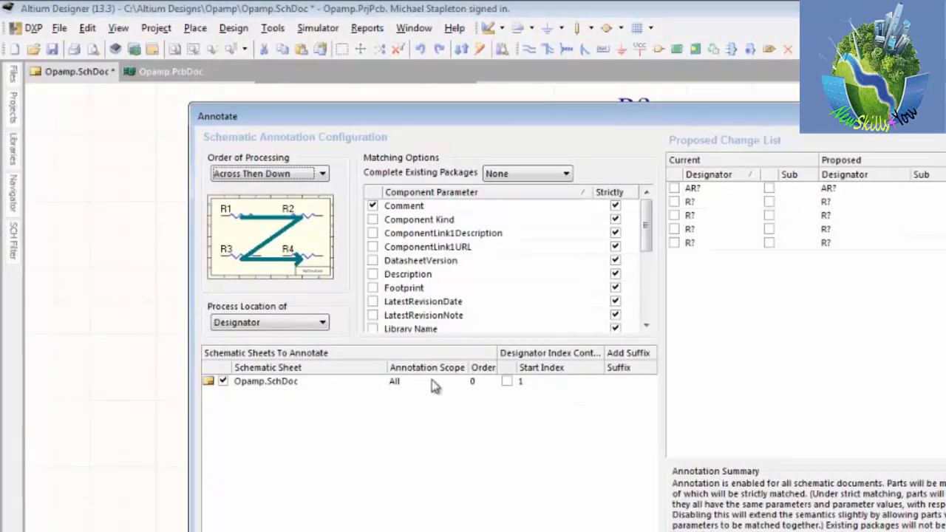
Step: Try a start index of 1100 for Opamp.SchDoc in the annotation settings and restore it to 1
{"action": "left_click", "coordinate": [526, 381]}
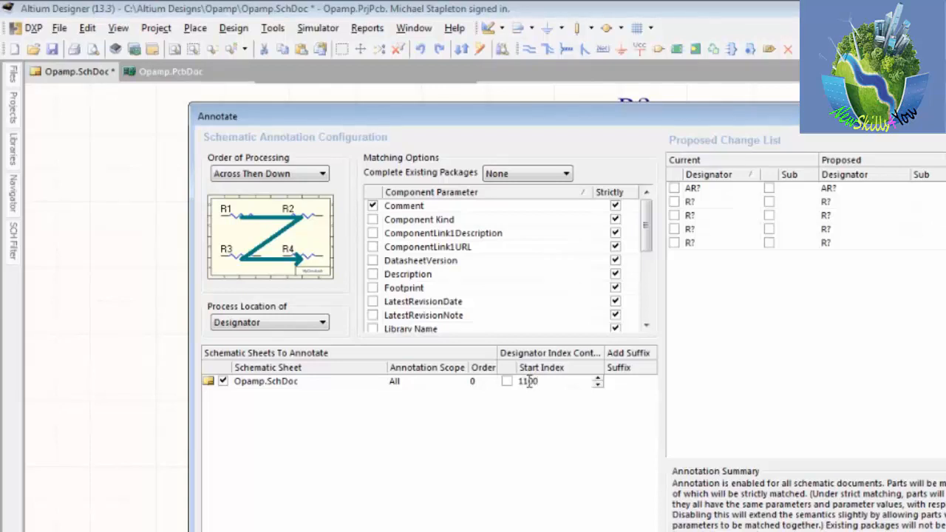
{"action": "key", "text": "BackSpace"}
{"action": "key", "text": "BackSpace"}
{"action": "key", "text": "BackSpace"}
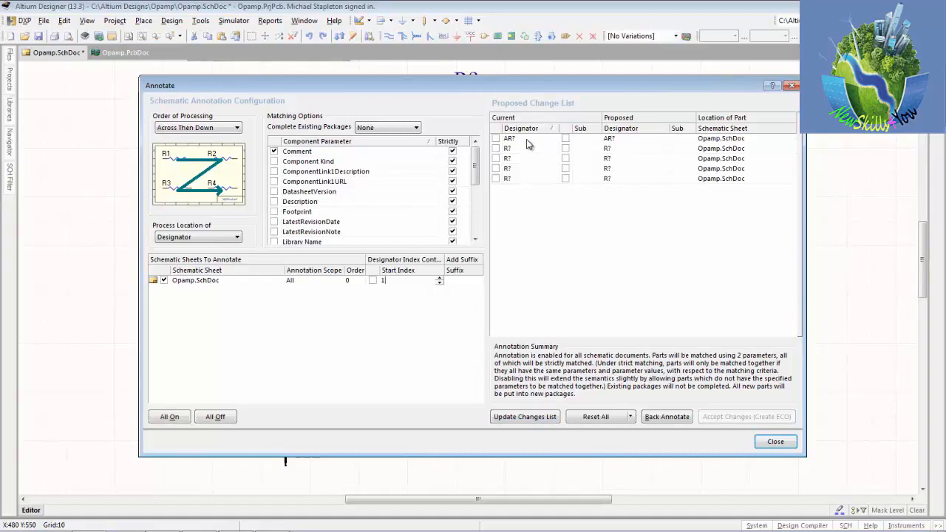
Step: Update the proposed designator changes and execute them through an engineering change order to annotate all parts on Opamp.SchDoc
{"action": "left_click", "coordinate": [529, 415]}
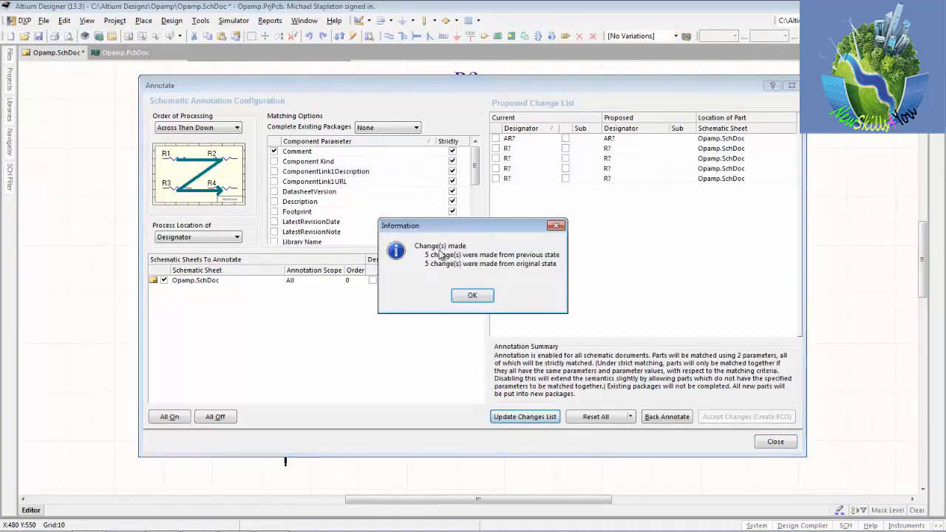
{"action": "left_click", "coordinate": [472, 295]}
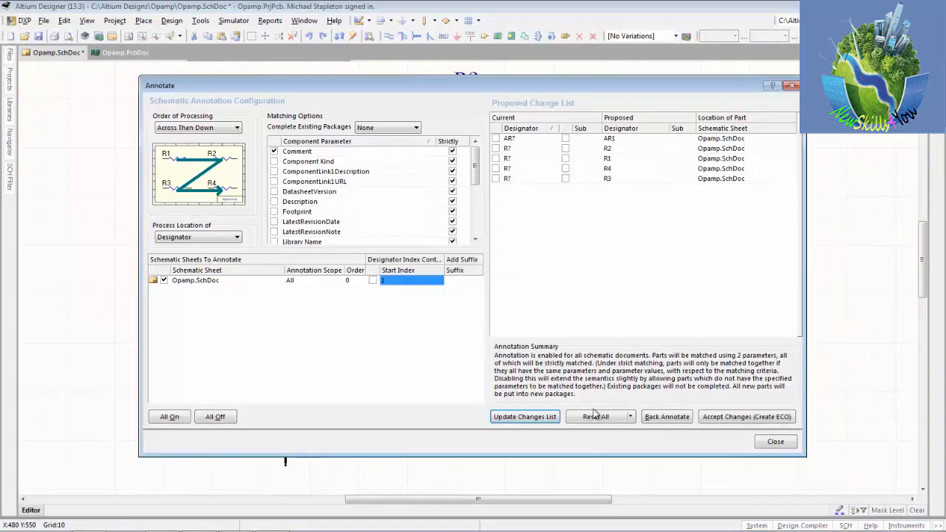
{"action": "left_click", "coordinate": [731, 417]}
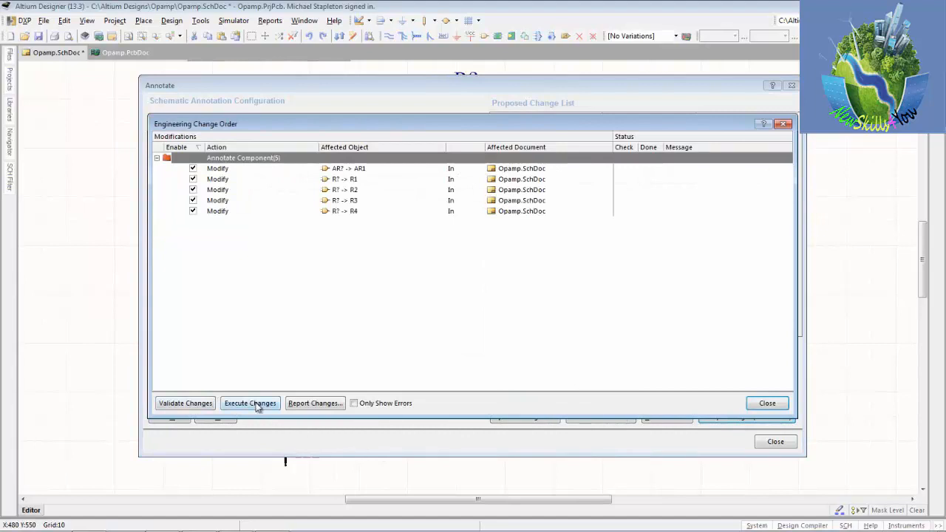
{"action": "left_click", "coordinate": [257, 406]}
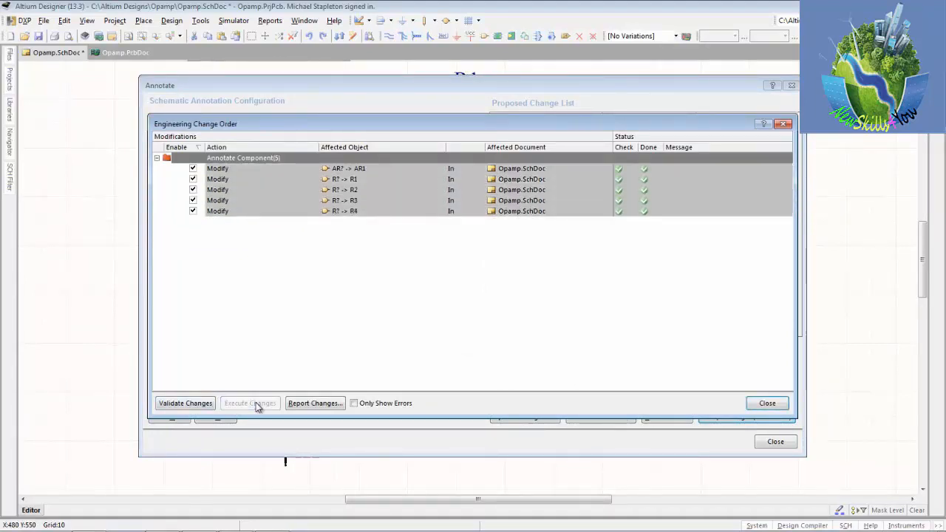
{"action": "left_click", "coordinate": [765, 404]}
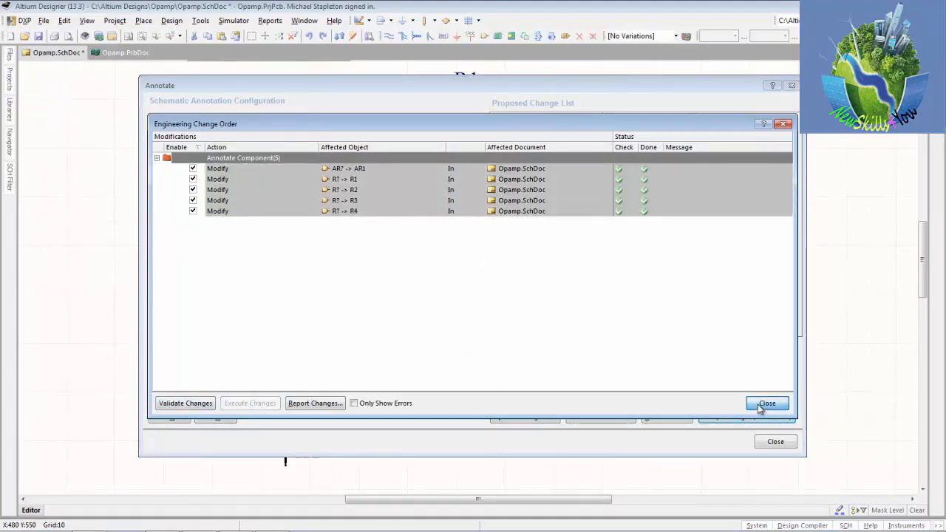
{"action": "left_click", "coordinate": [776, 441]}
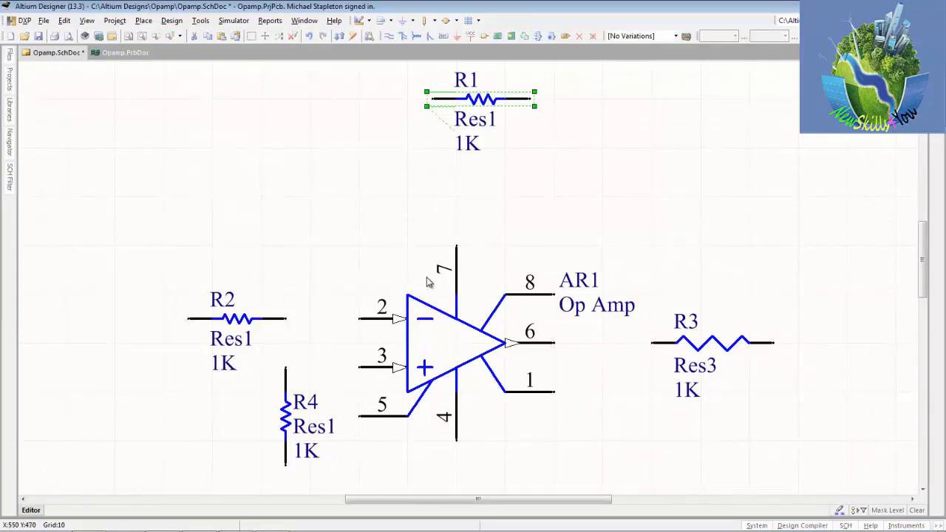
Step: Undo the automatic annotation of all parts and set the op amp's designator to U?
{"action": "key", "text": "ctrl+z"}
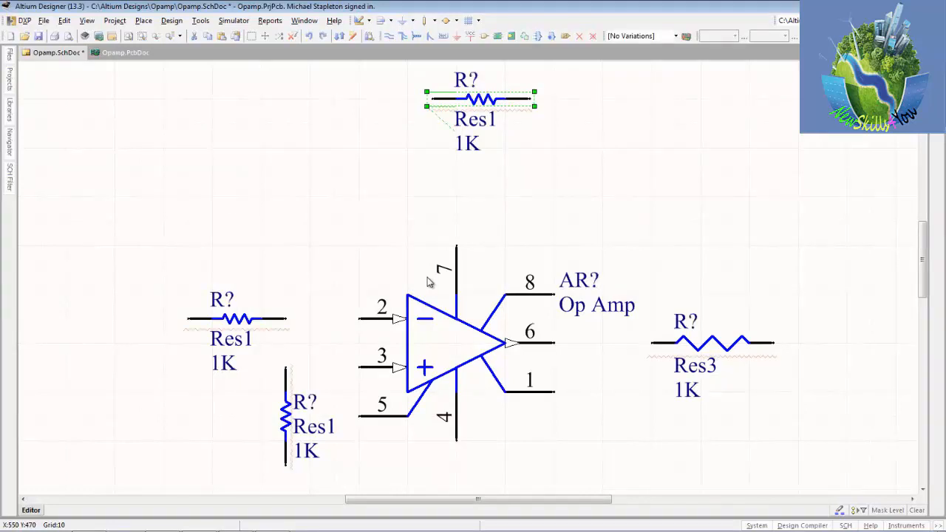
{"action": "left_click", "coordinate": [454, 337]}
{"action": "double_click", "coordinate": [455, 337]}
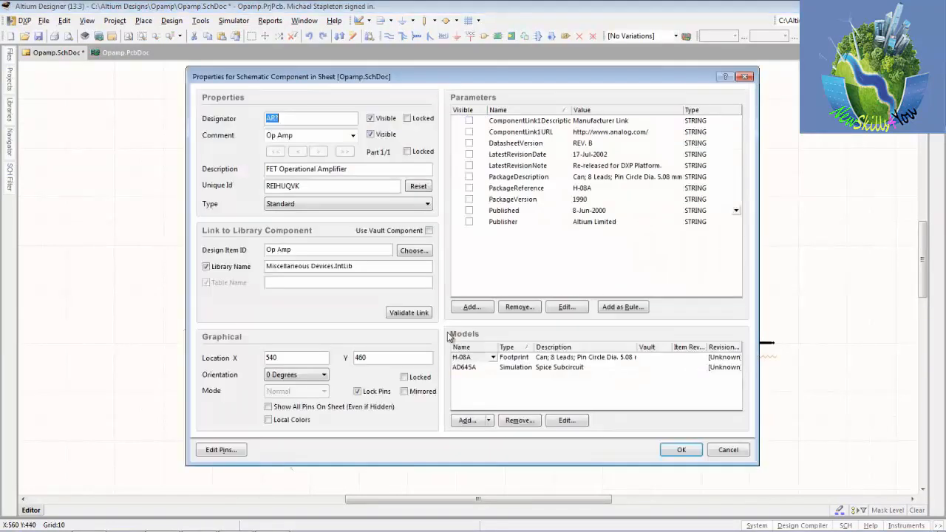
{"action": "left_click", "coordinate": [274, 119]}
{"action": "type", "text": "U"}
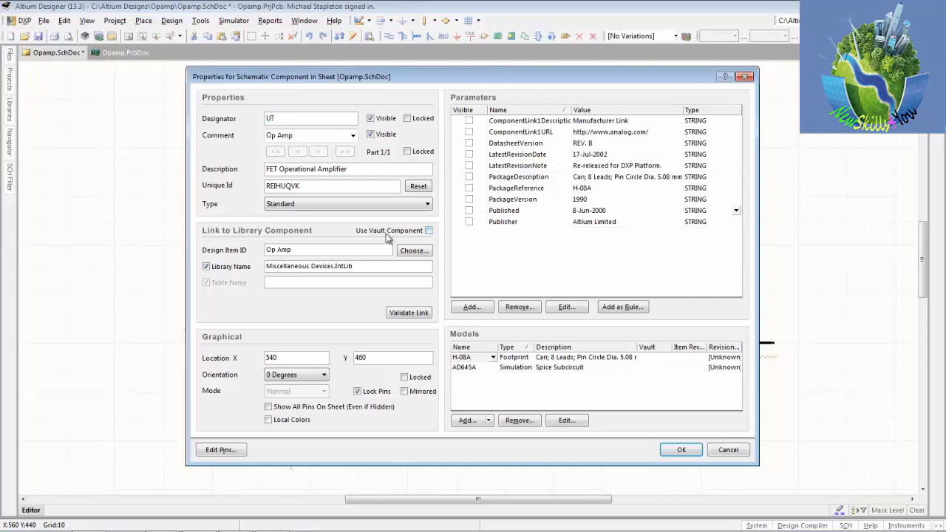
{"action": "left_click", "coordinate": [682, 450]}
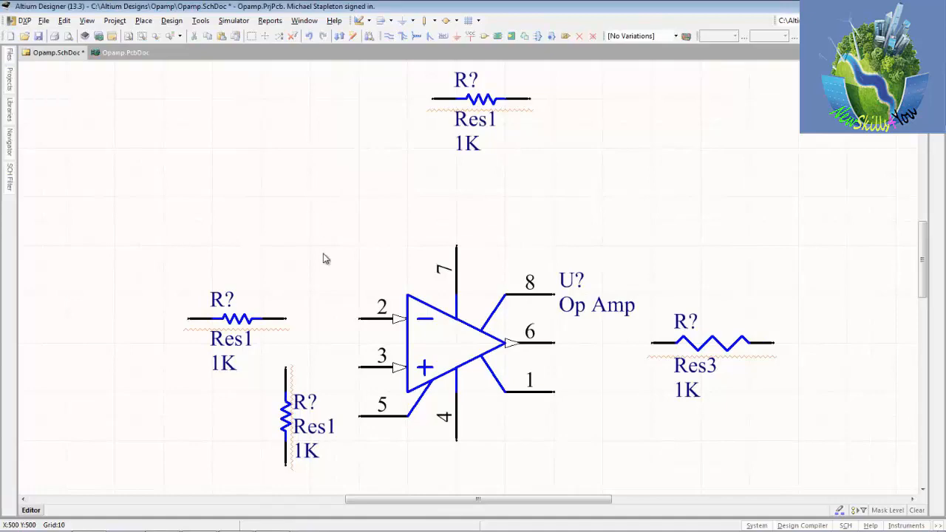
Step: Annotate the schematic quietly and accept the designator changes for the resistors and the op amp
{"action": "left_click", "coordinate": [200, 21]}
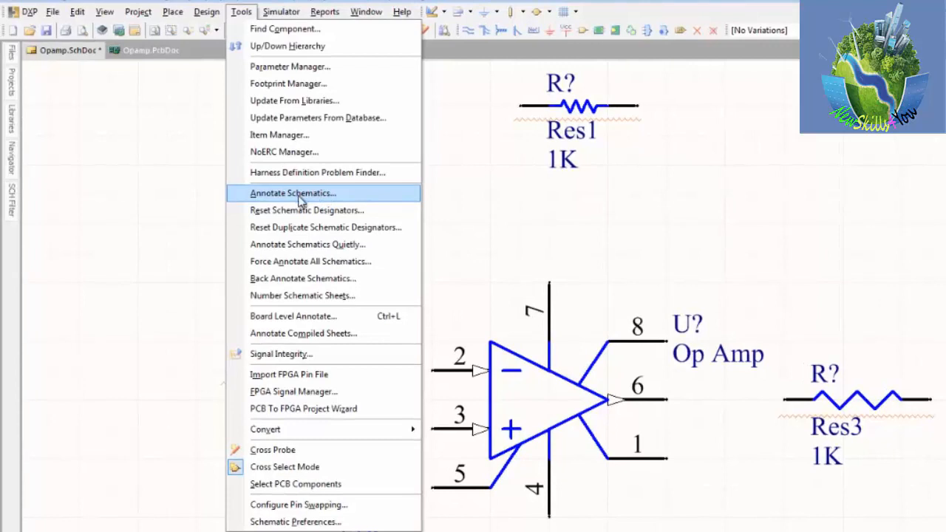
{"action": "left_click", "coordinate": [329, 246]}
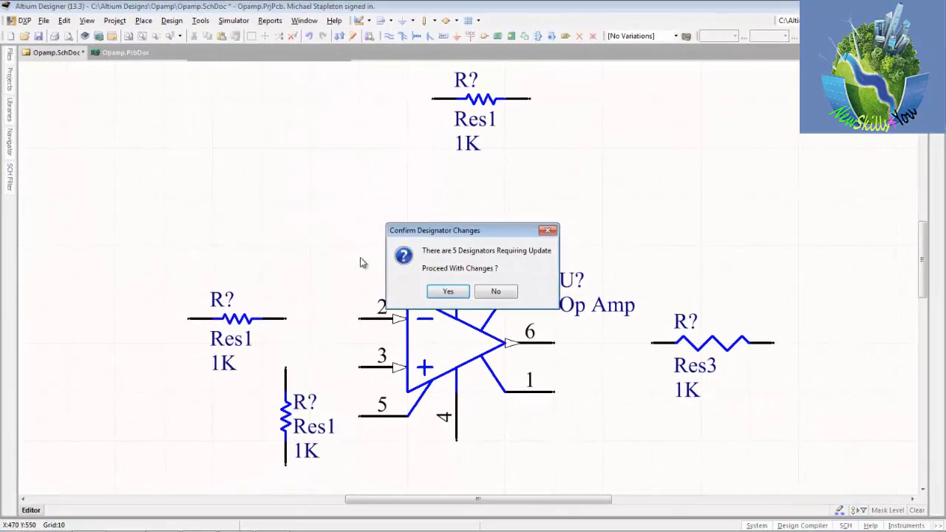
{"action": "left_click", "coordinate": [449, 291]}
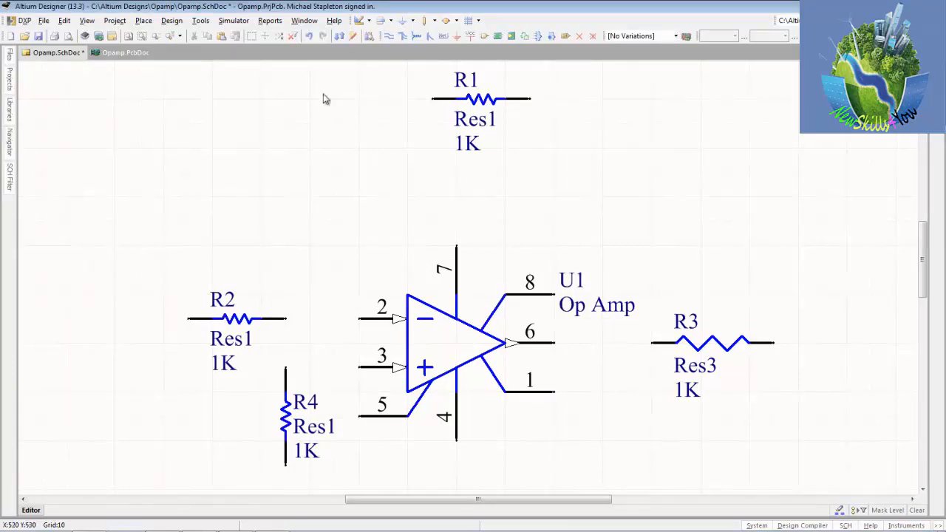
Step: Review the processing order and the start index of Opamp.SchDoc in the Annotate Schematics settings, then close them
{"action": "left_click", "coordinate": [200, 22]}
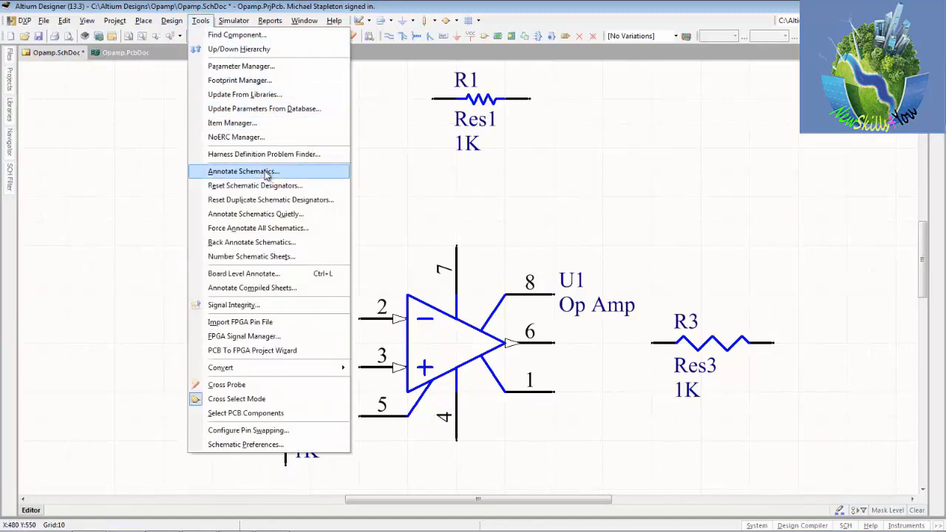
{"action": "left_click", "coordinate": [222, 172]}
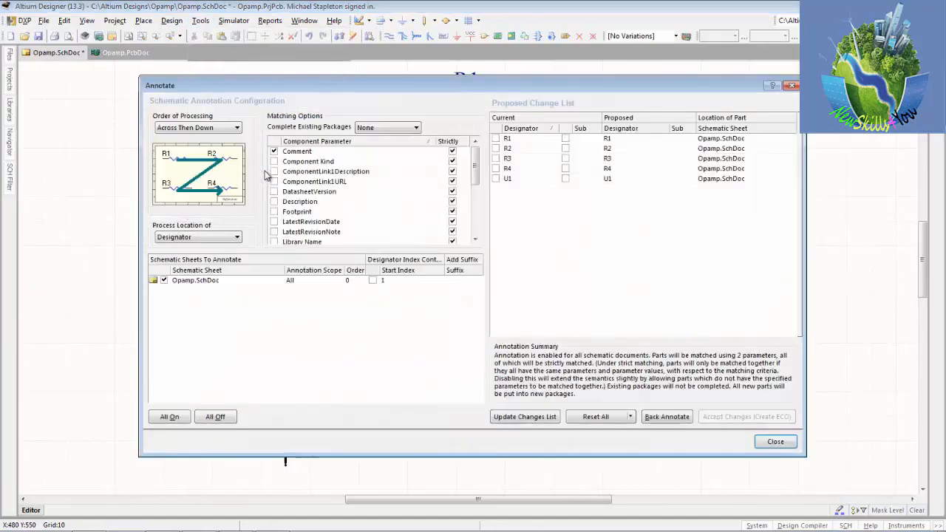
{"action": "left_click", "coordinate": [213, 128]}
{"action": "left_click", "coordinate": [214, 129]}
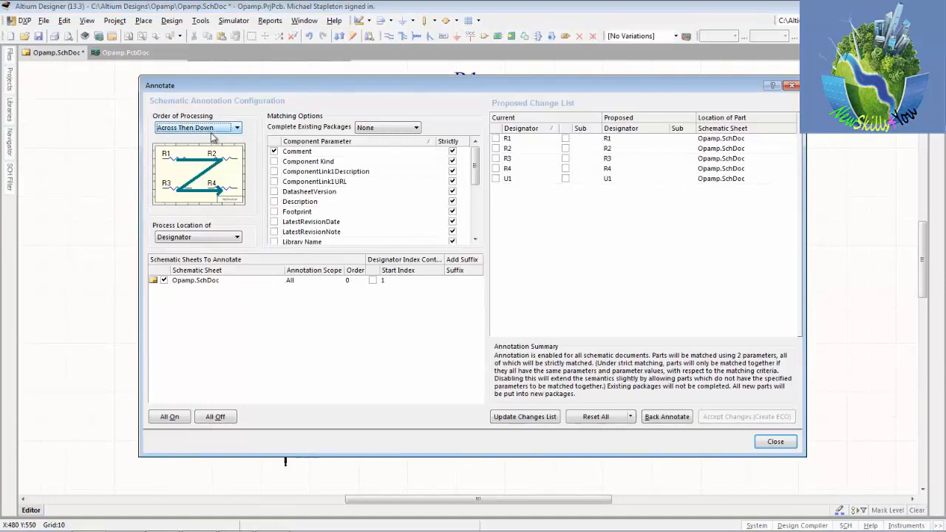
{"action": "left_click", "coordinate": [399, 280]}
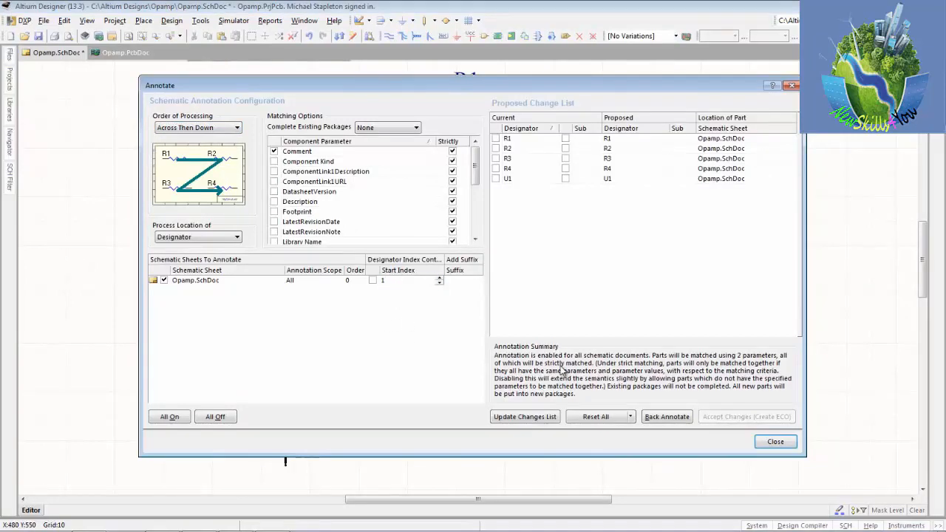
{"action": "left_click", "coordinate": [775, 442]}
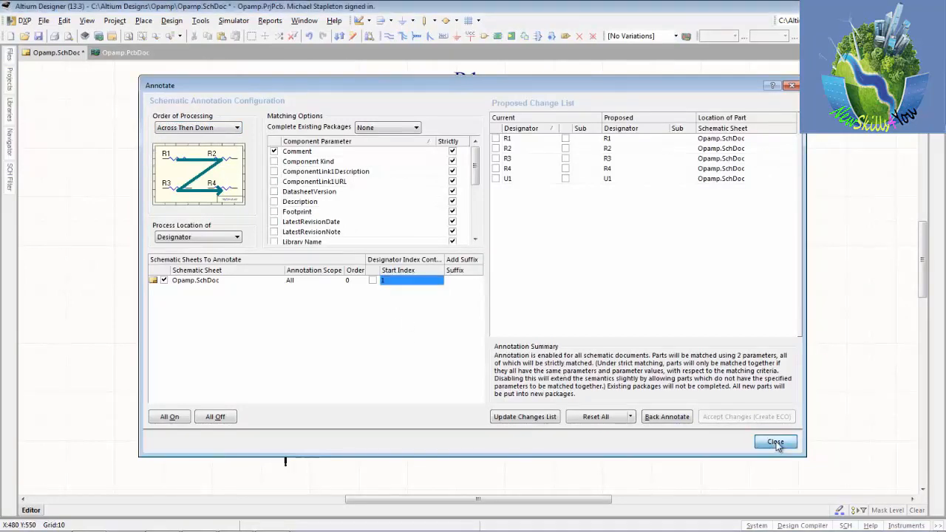
{"action": "left_click", "coordinate": [200, 20]}
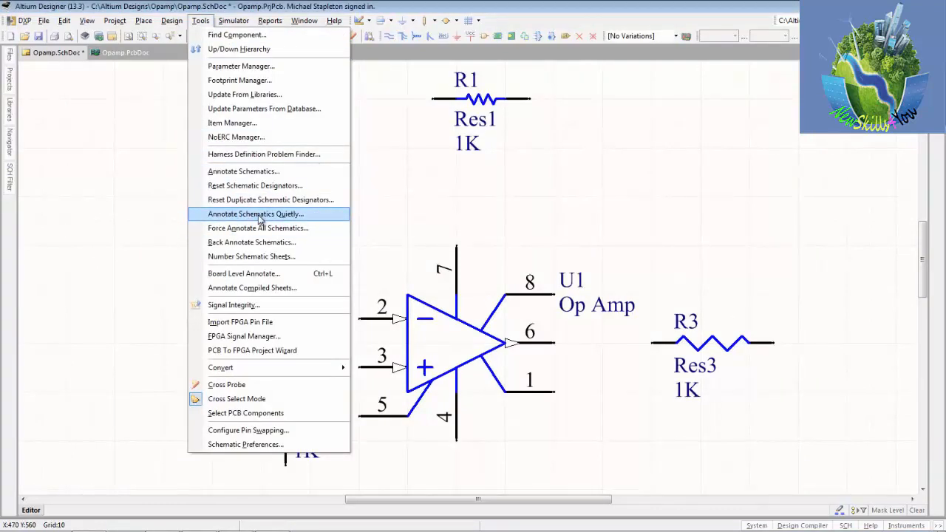
{"action": "left_click", "coordinate": [669, 203]}
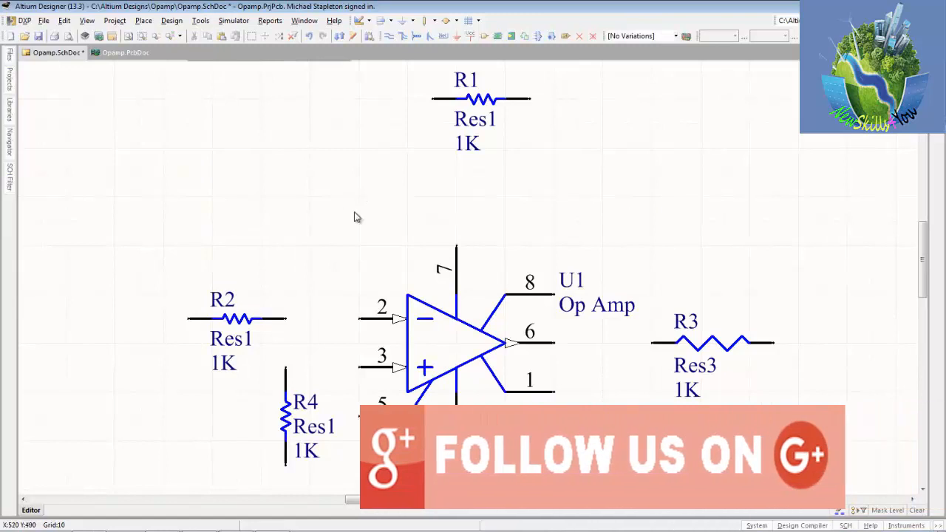
{"action": "left_click", "coordinate": [201, 22]}
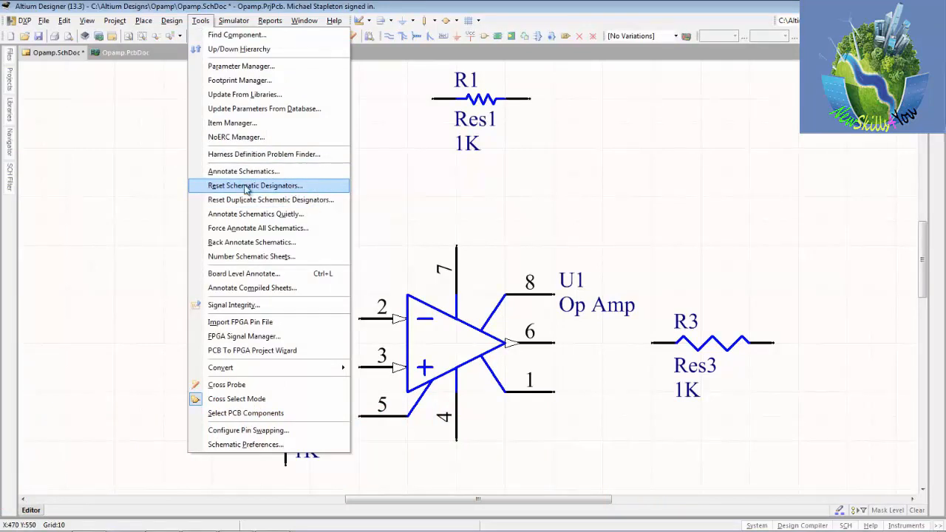
{"action": "left_click", "coordinate": [618, 189]}
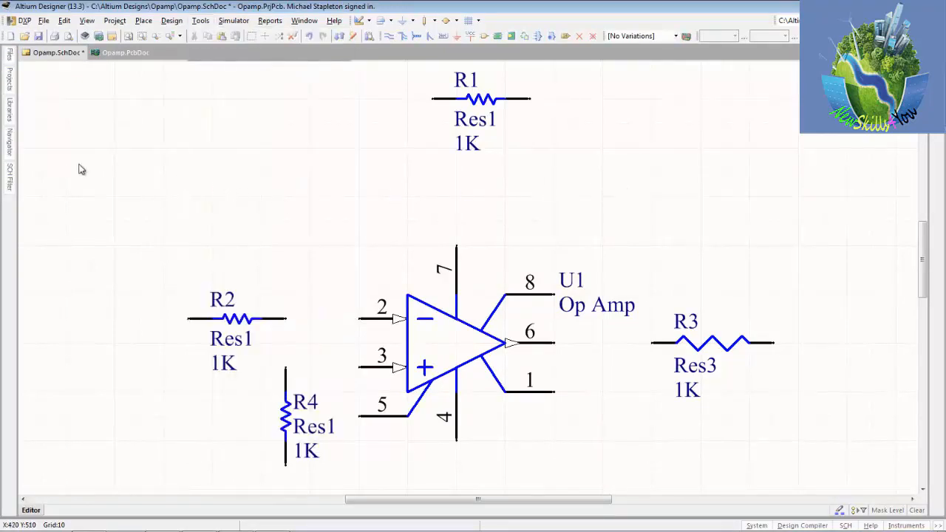
Step: Save all documents of the Opamp project
{"action": "left_click", "coordinate": [44, 20]}
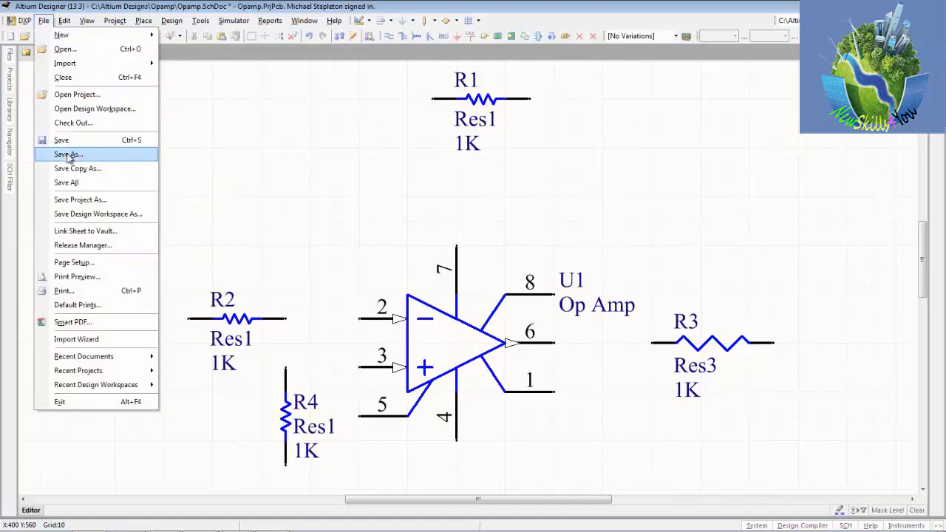
{"action": "left_click", "coordinate": [74, 182]}
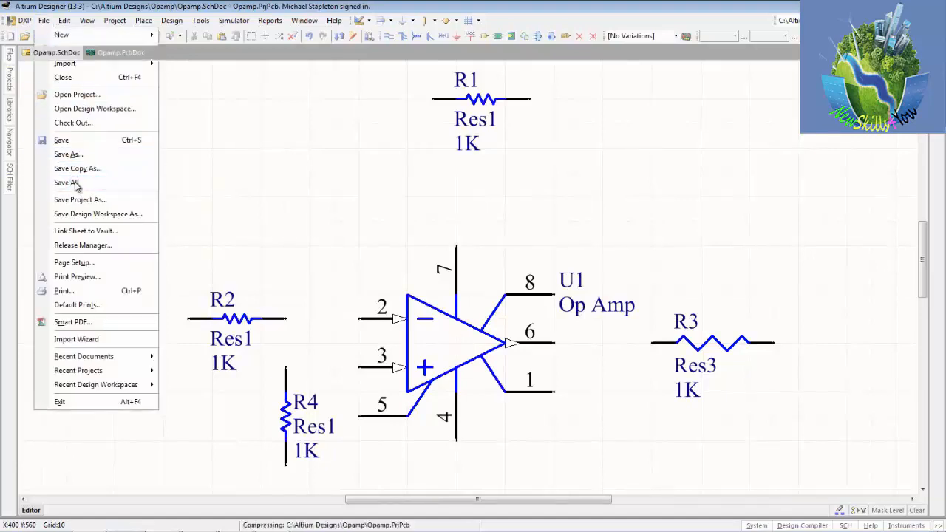